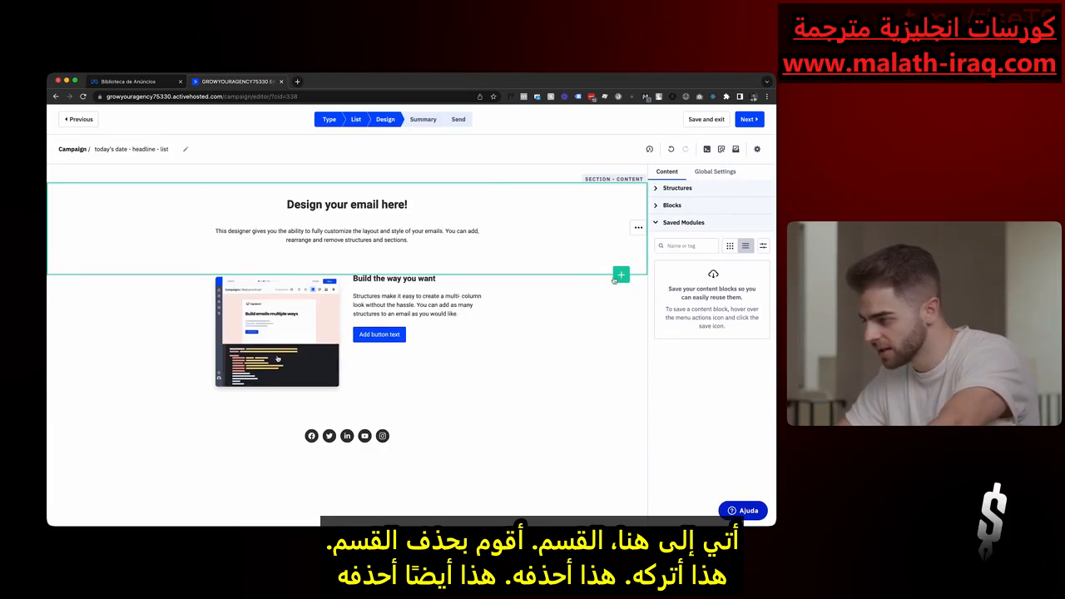
- Delete the "Build the way you want" section and the social media icons section from the email
click(637, 338)
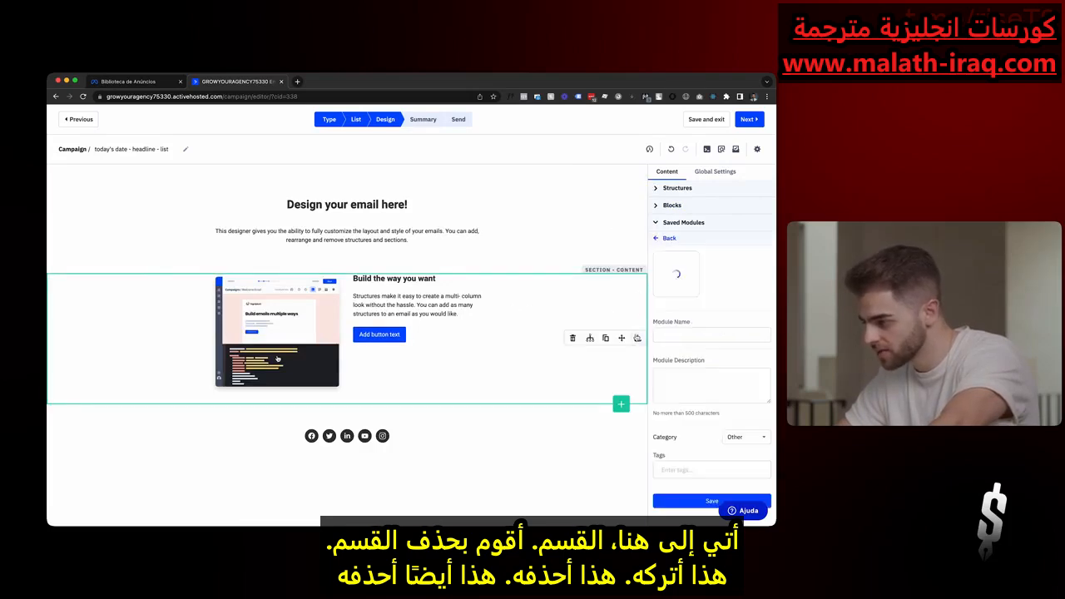
click(572, 338)
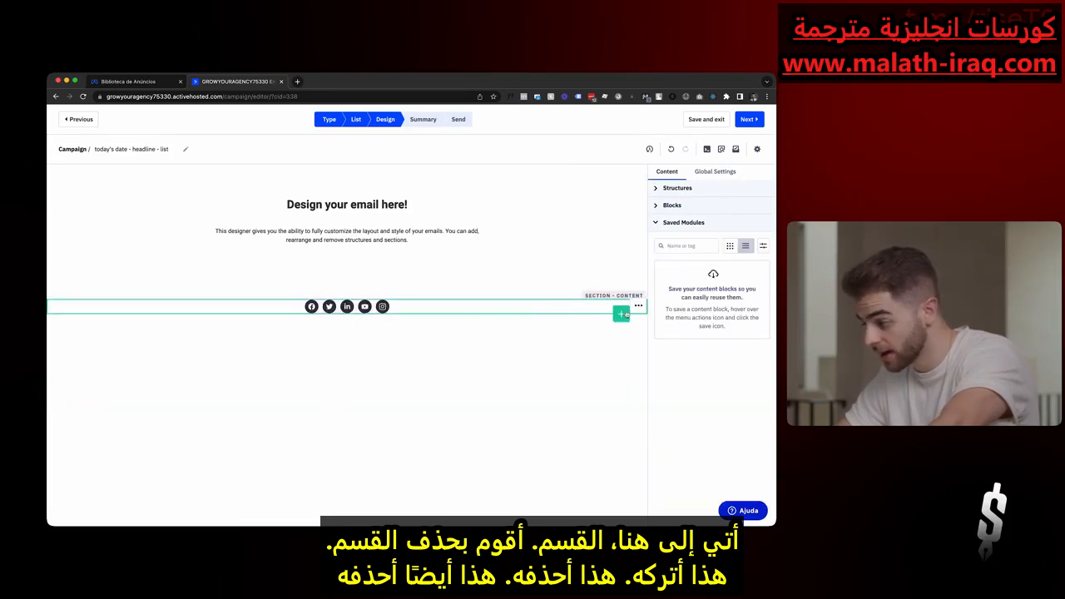
click(638, 306)
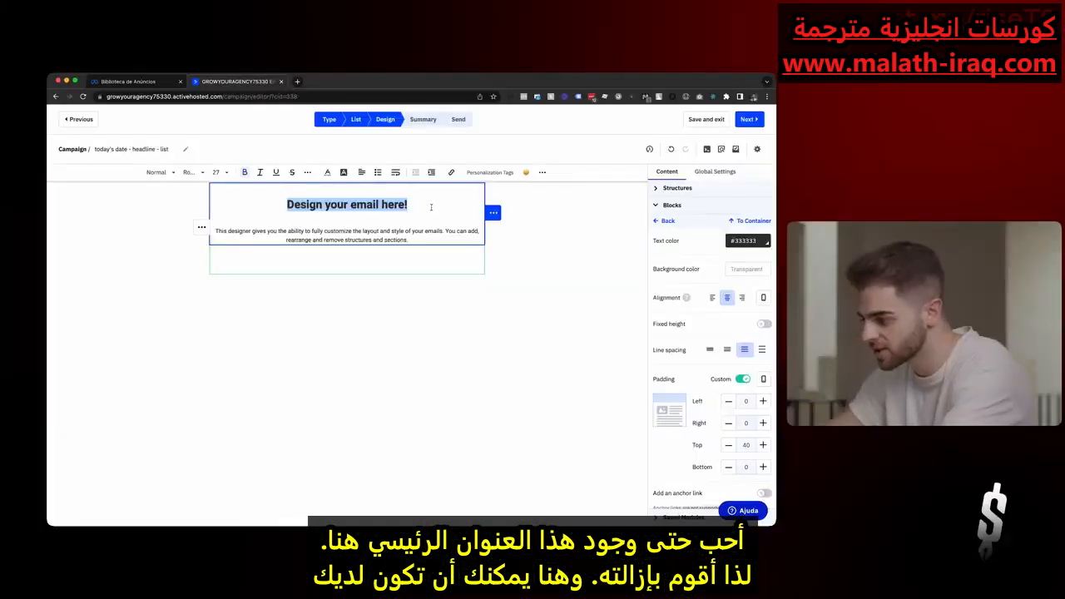
- Remove the "Design your email here!" heading text and left-align the emptied line and the paragraph below it
key(BackSpace)
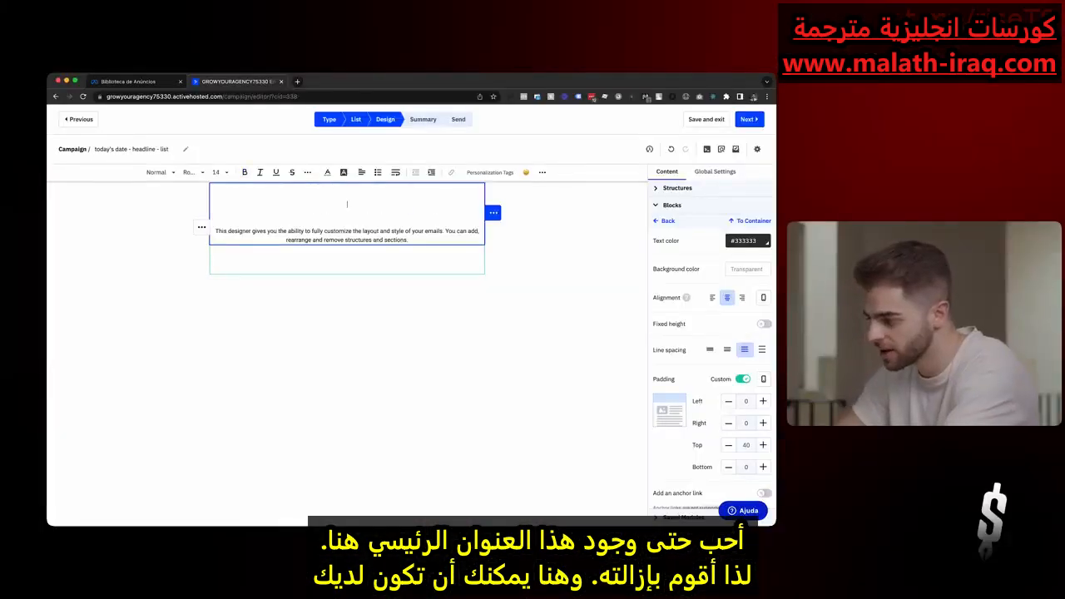
key(BackSpace)
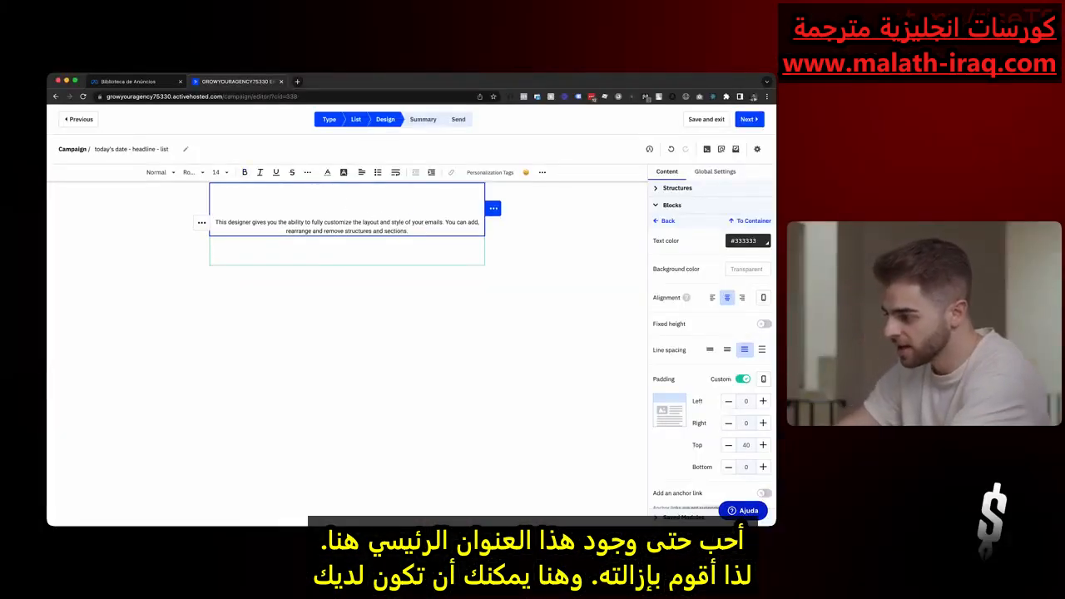
click(365, 173)
click(356, 194)
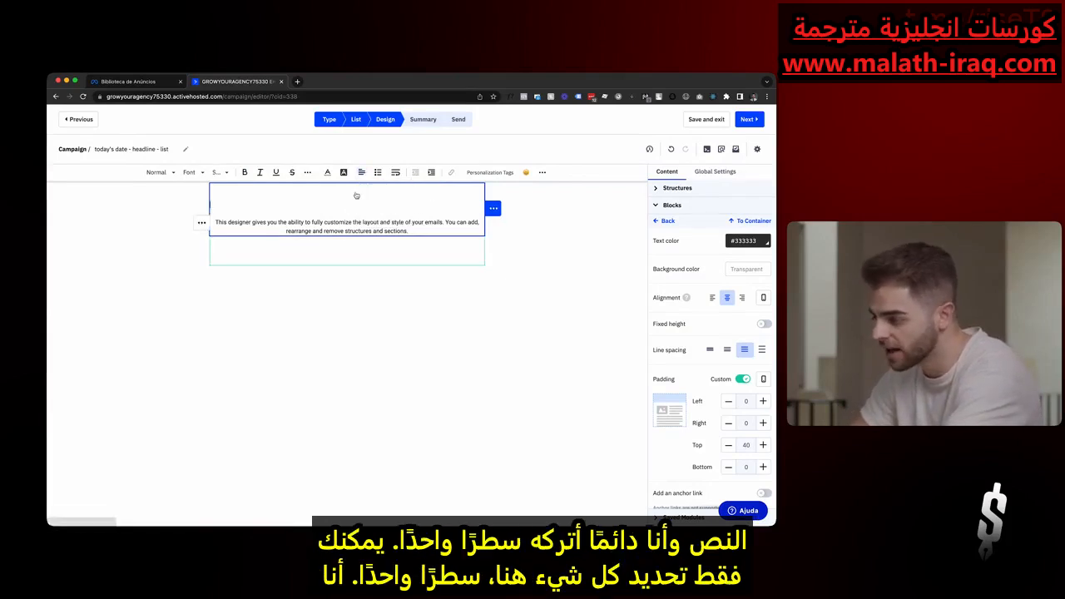
triple_click(356, 233)
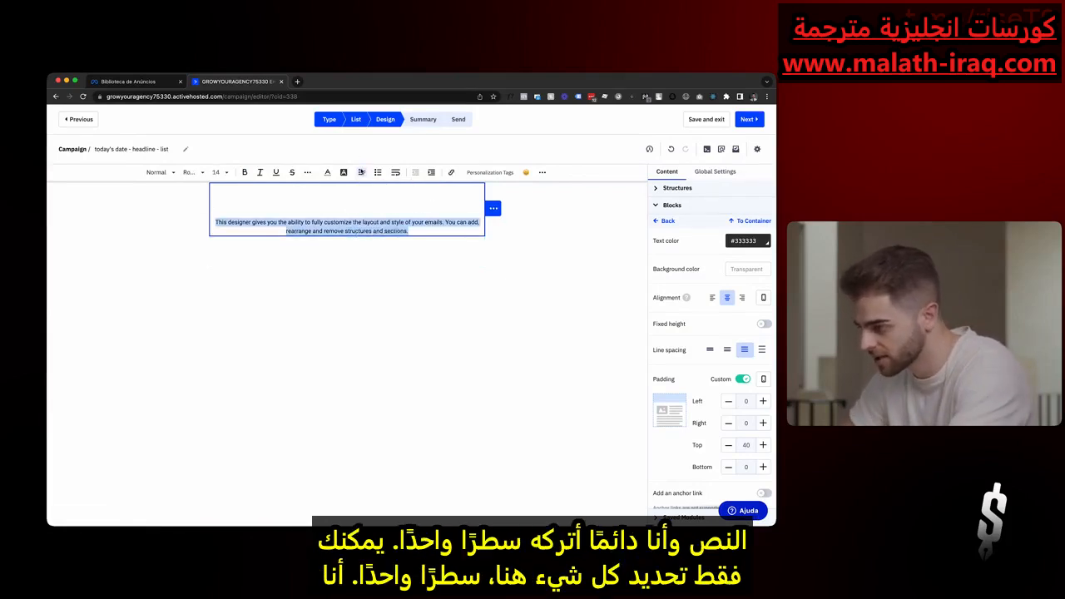
click(361, 172)
click(370, 188)
click(353, 231)
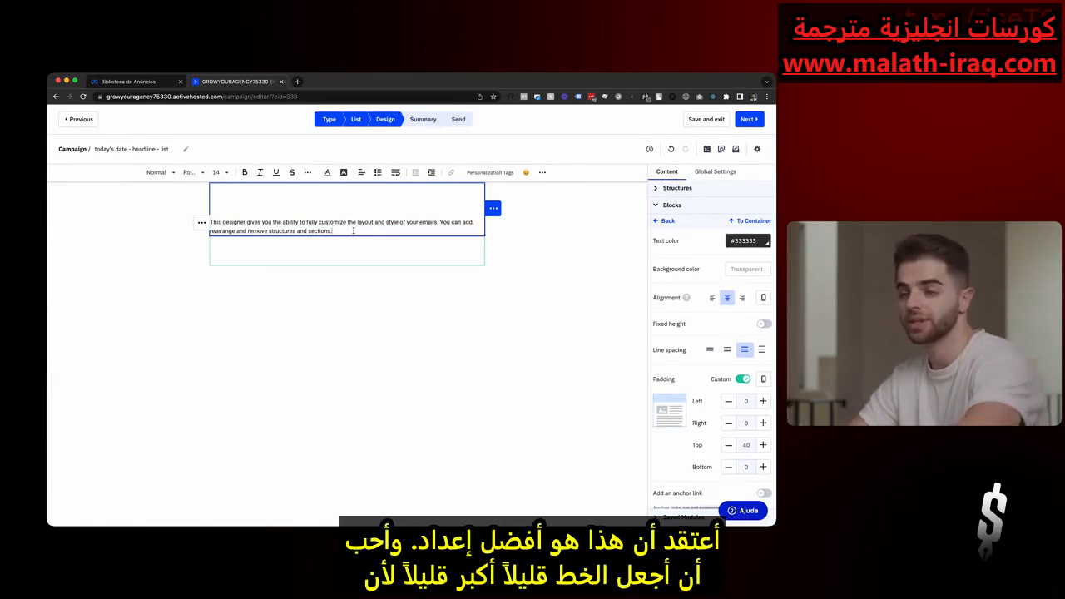
- Set the font size of the remaining body paragraph to 16
triple_click(352, 231)
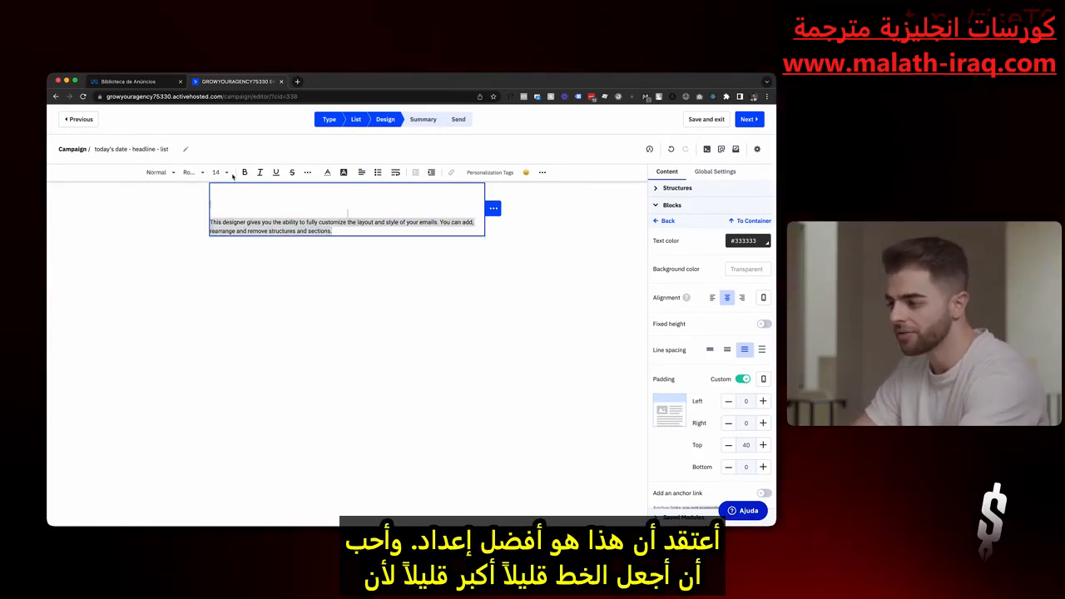
click(232, 174)
click(231, 264)
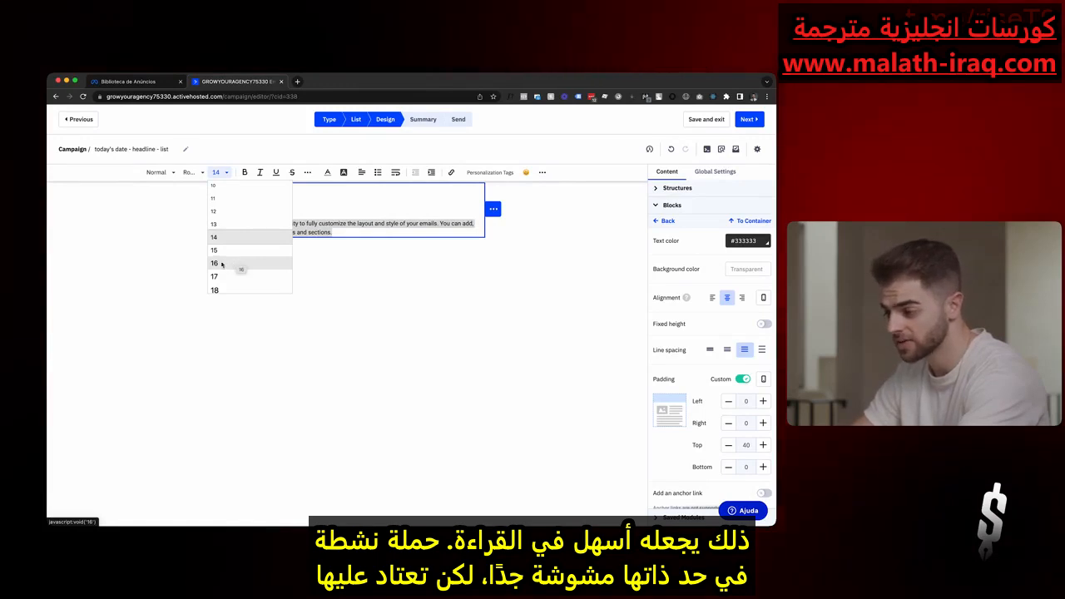
click(222, 265)
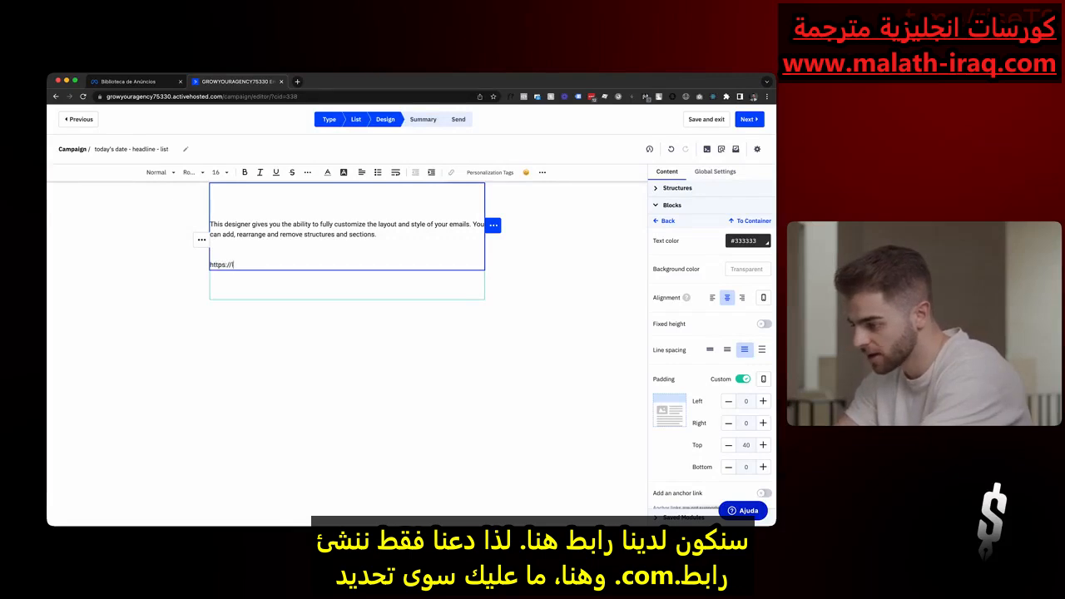
text(/)
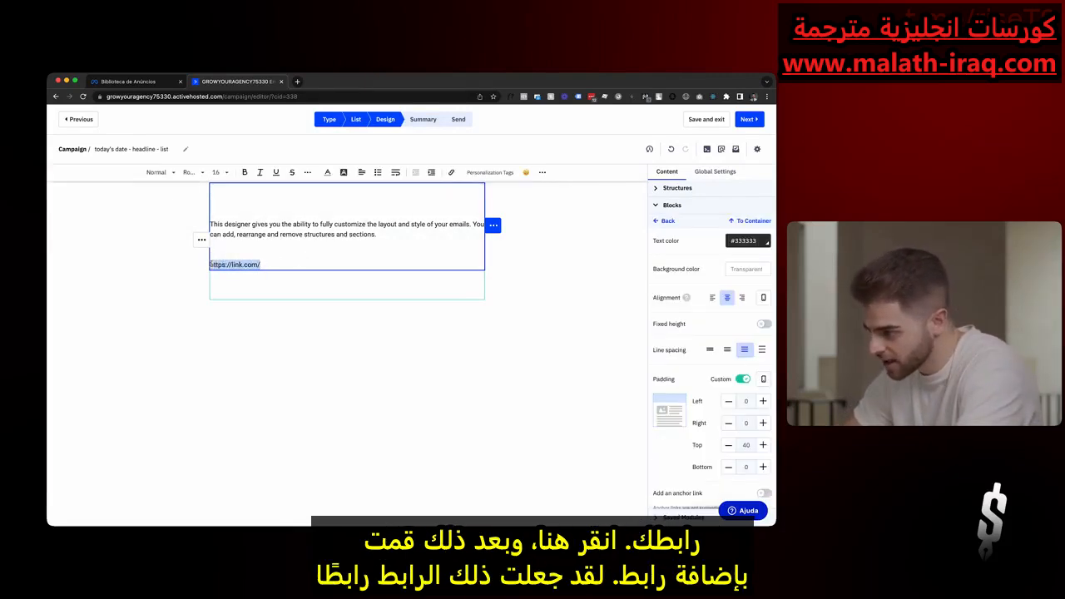
click(450, 173)
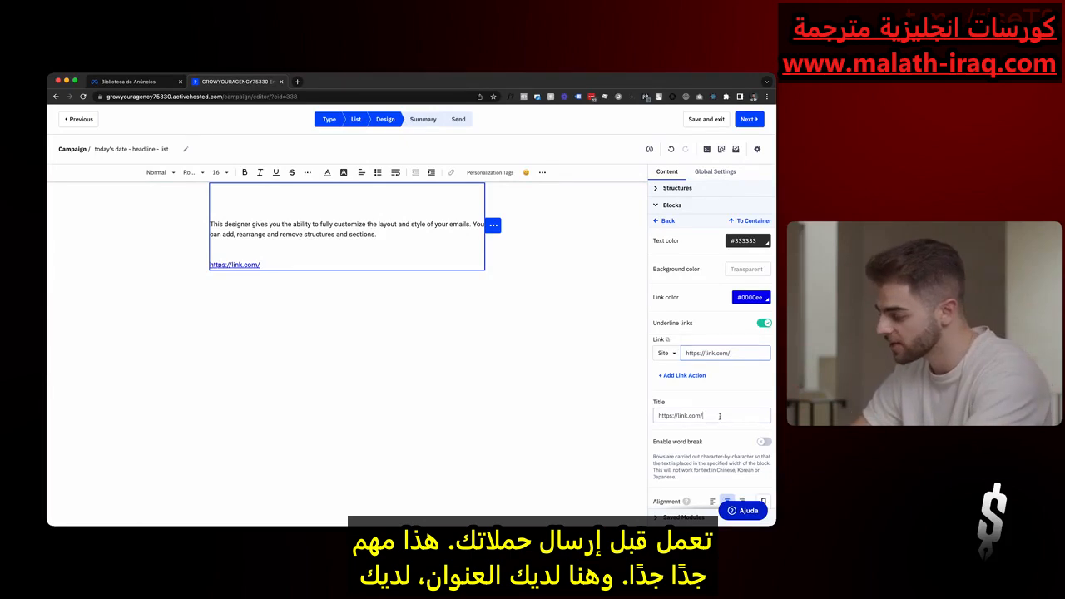
key(Tab)
- Give the link an "Add to an Automation" action that uses Automation 9
click(713, 361)
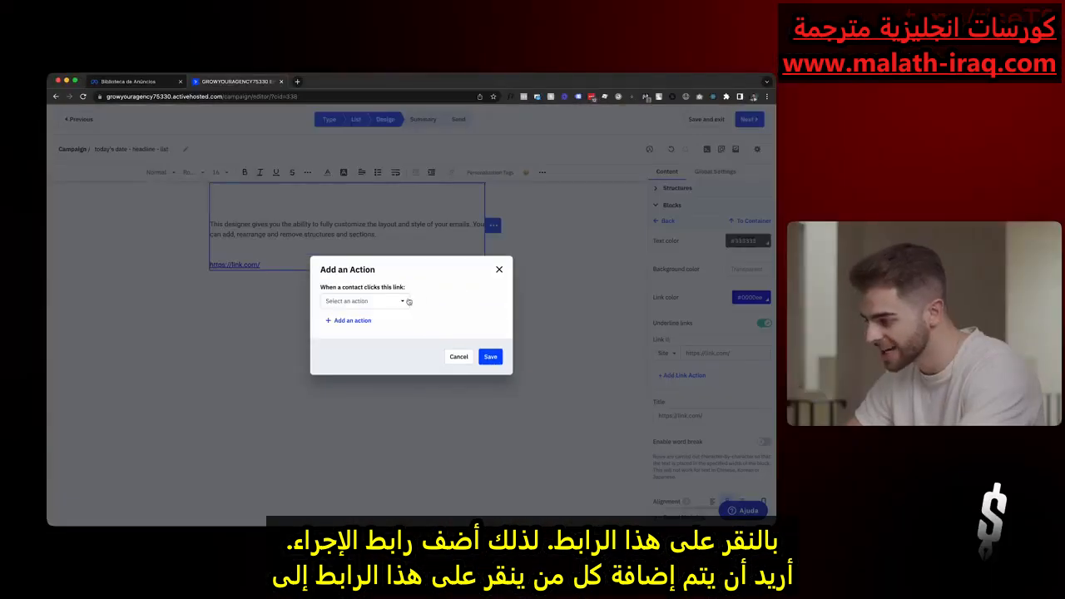
click(407, 301)
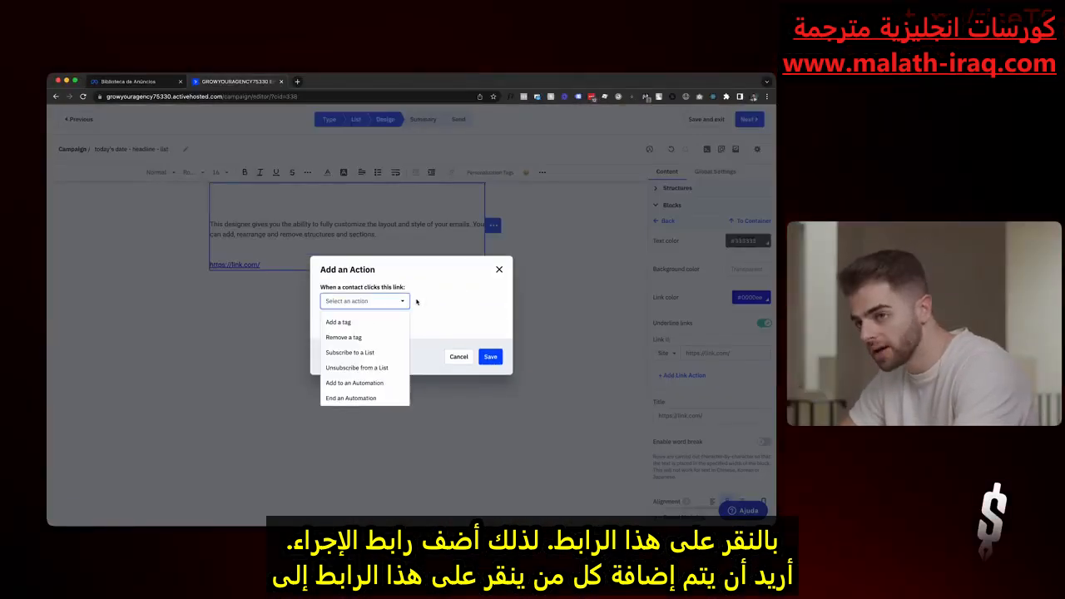
click(357, 383)
click(432, 301)
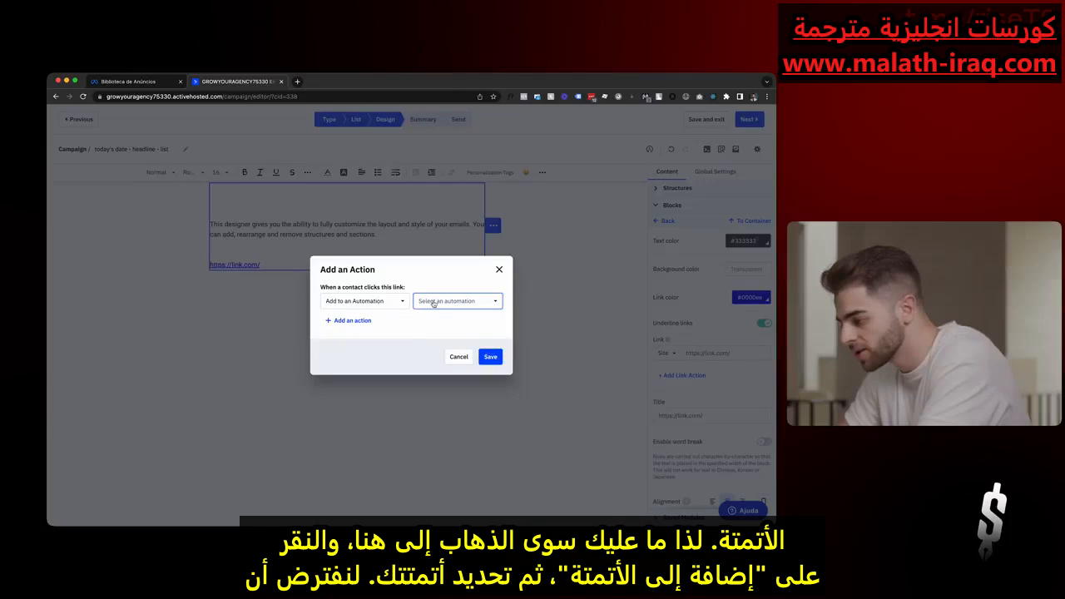
click(433, 303)
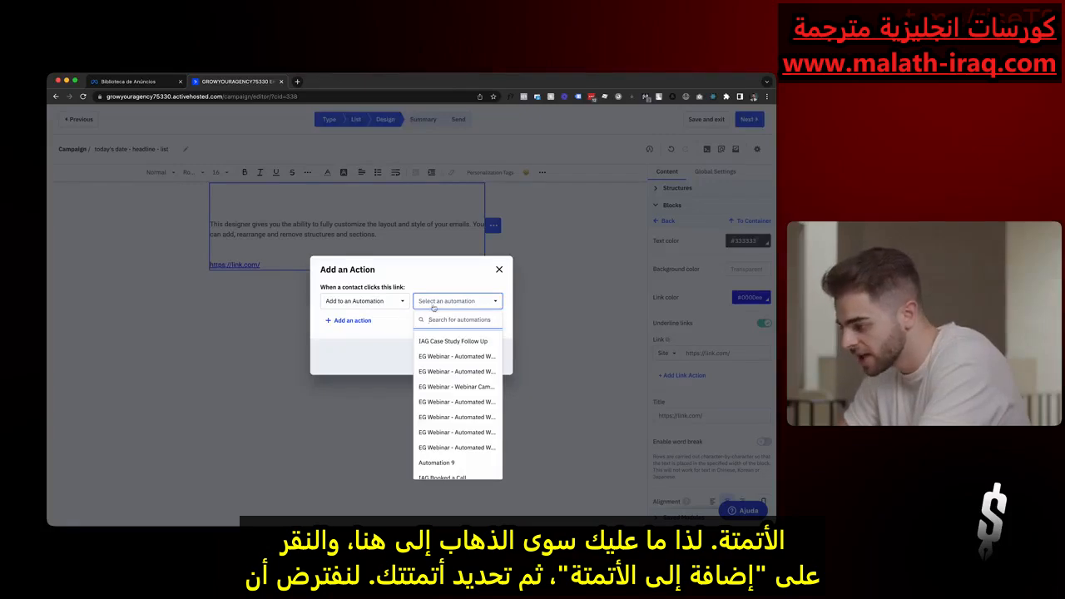
click(426, 461)
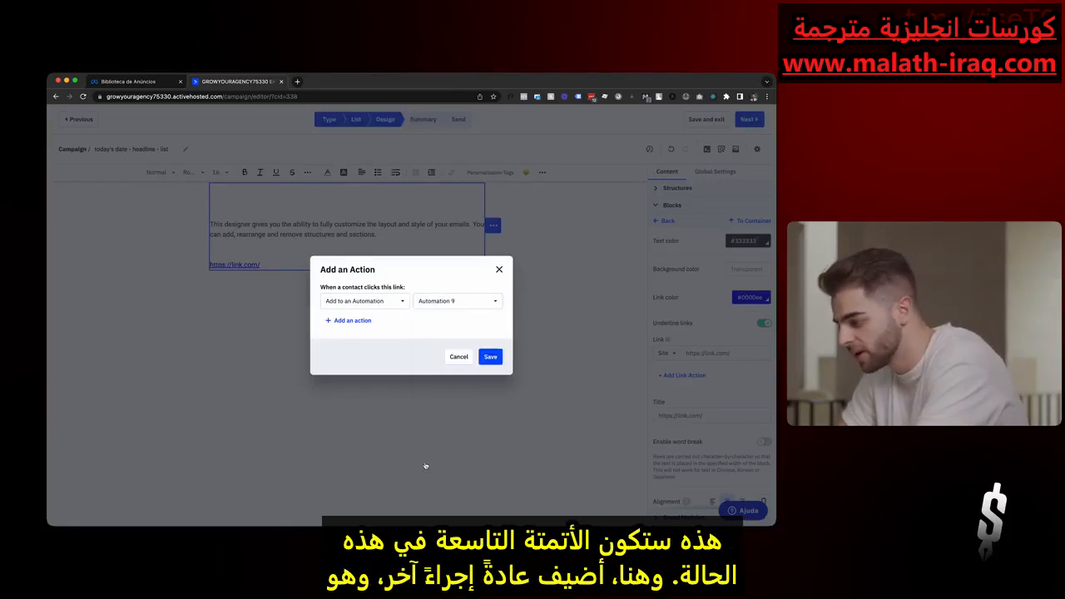
- Try a second link action that adds the new tag 4-day-cash-machine, and remove that action again
click(350, 320)
click(364, 317)
click(367, 339)
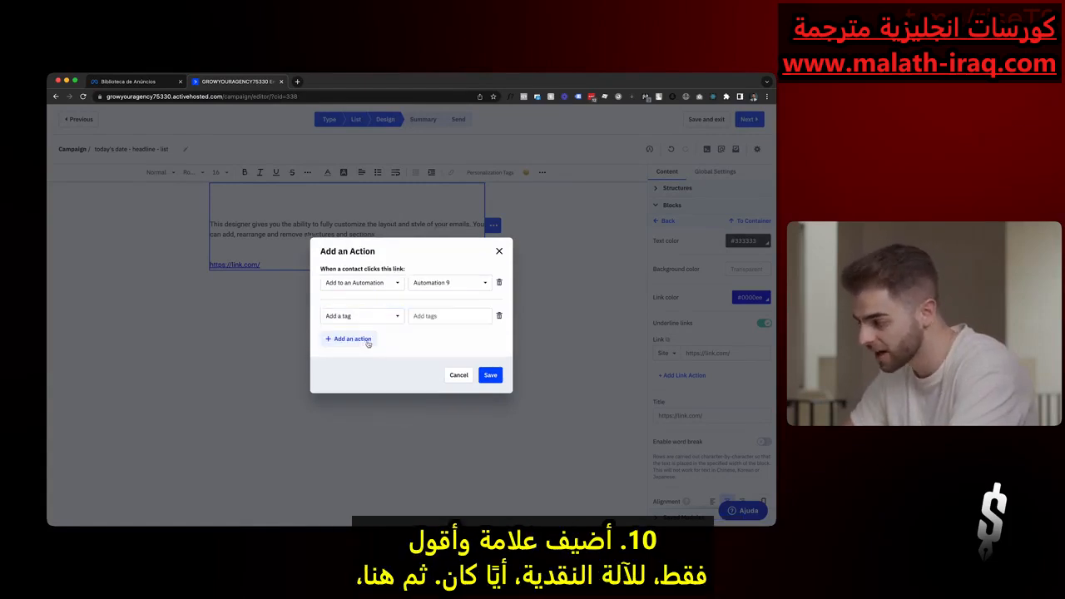
click(432, 317)
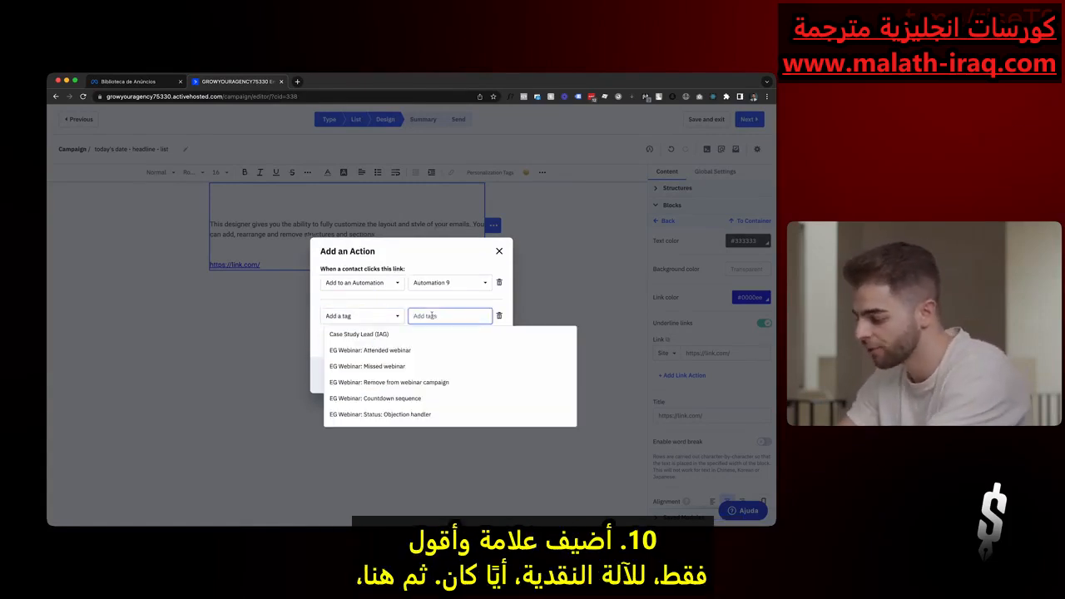
text(4-)
text(day-cash-machine)
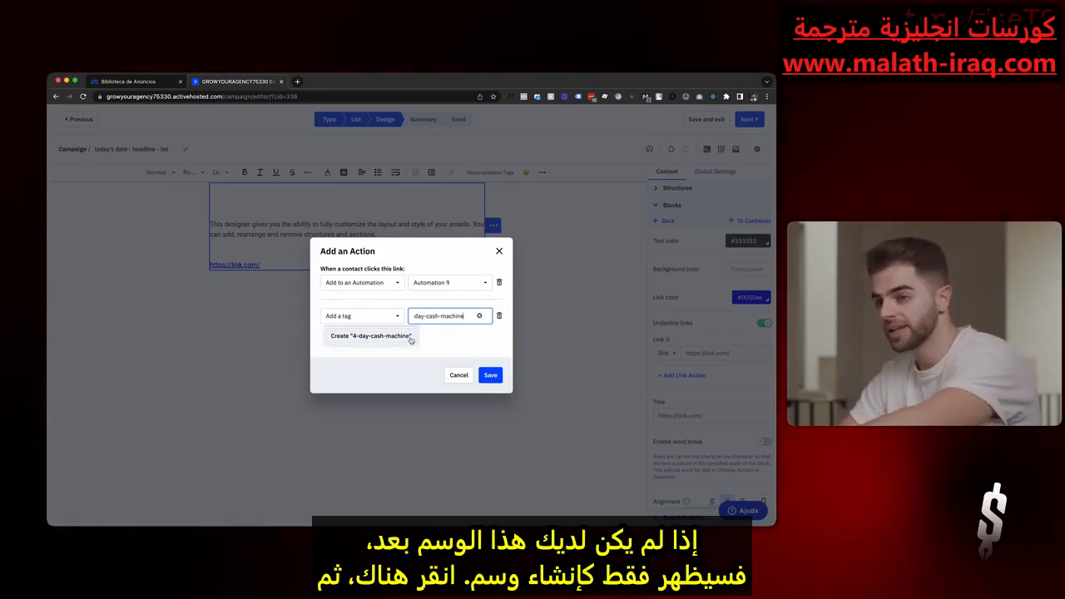
click(414, 336)
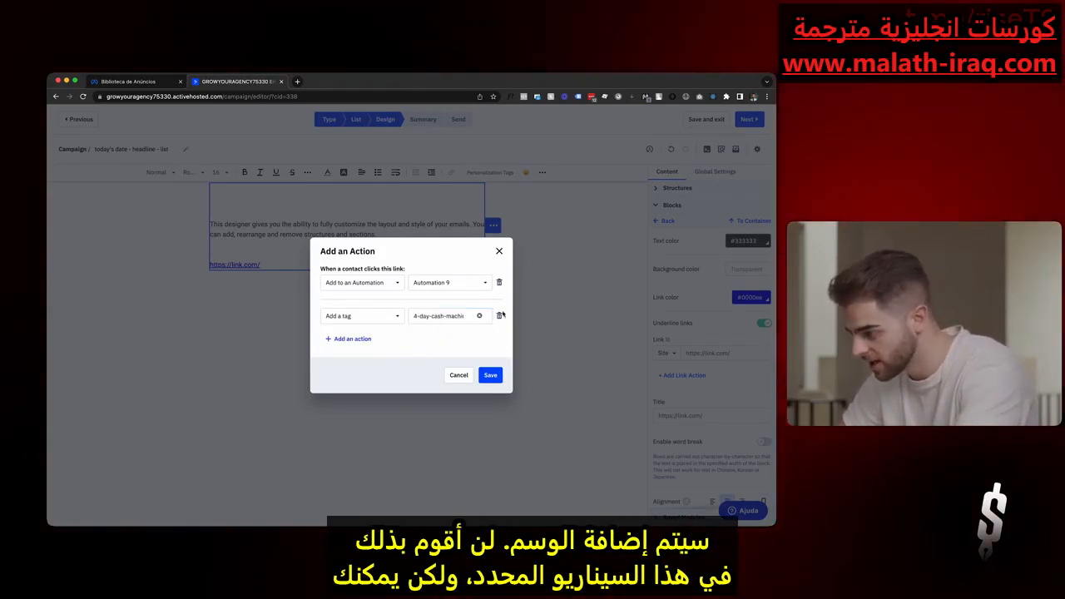
click(500, 316)
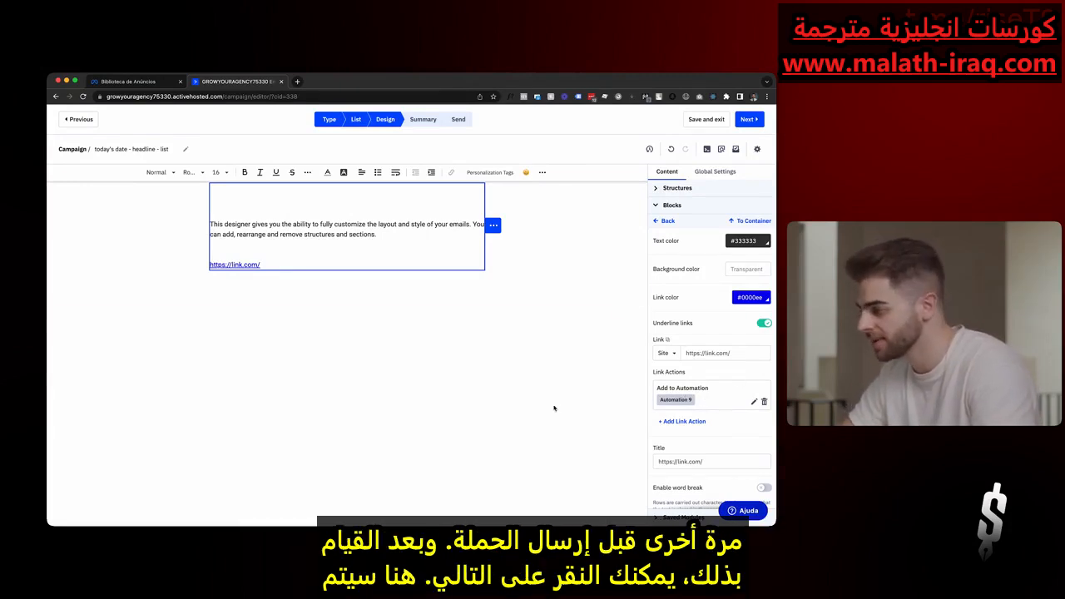
- Advance to the campaign summary and review the subject, preheader, sender, selected list with its segment, and tracking options
click(747, 119)
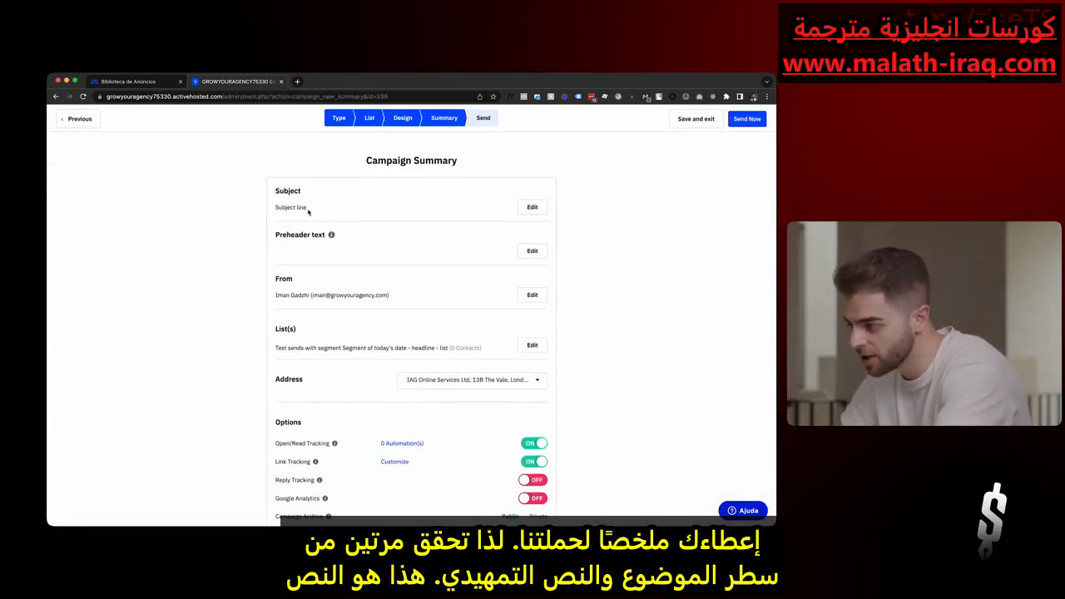
mouse_move(332, 241)
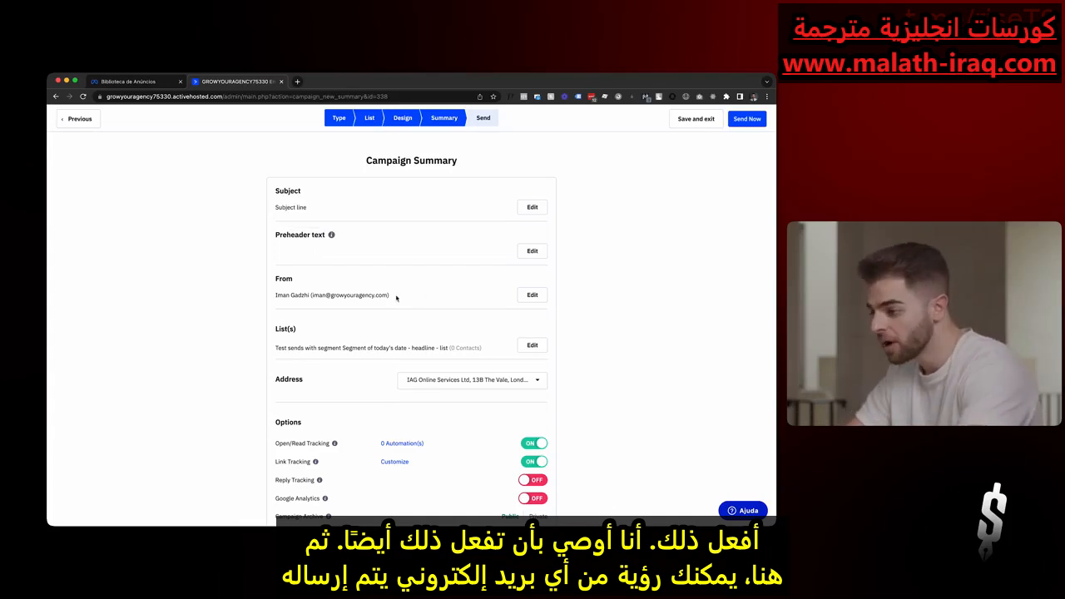
scroll(325, 325, down, 1)
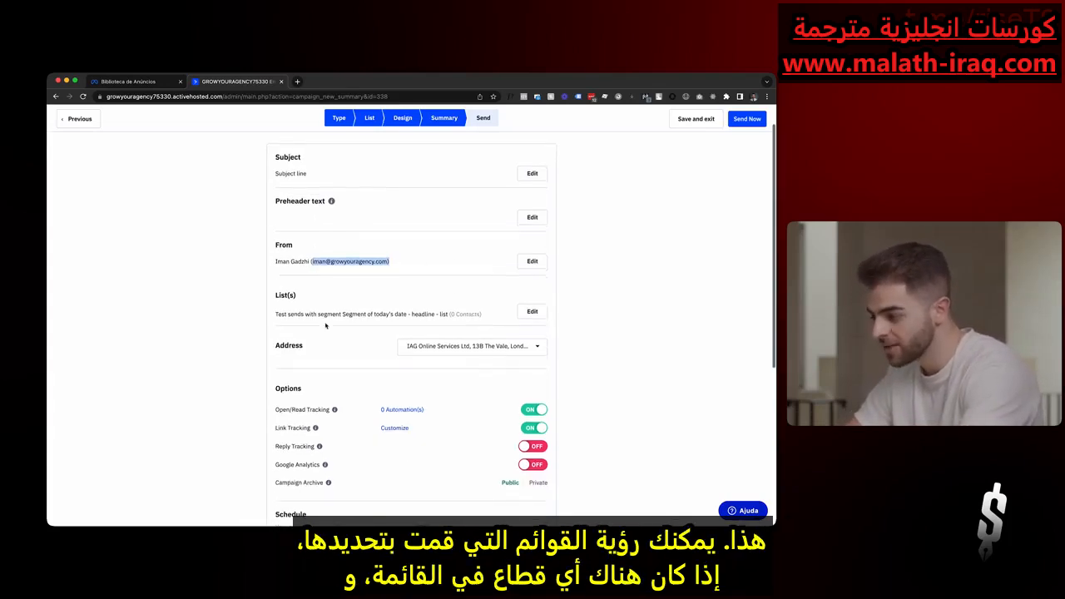
drag(276, 314, 481, 313)
click(350, 315)
click(425, 323)
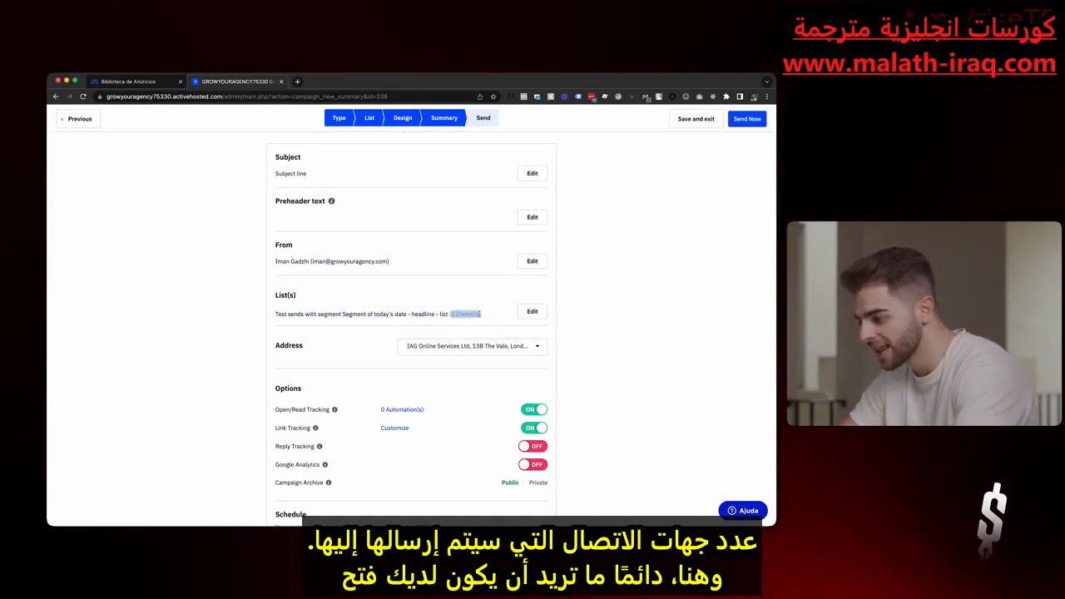
click(488, 316)
scroll(441, 309, down, 3)
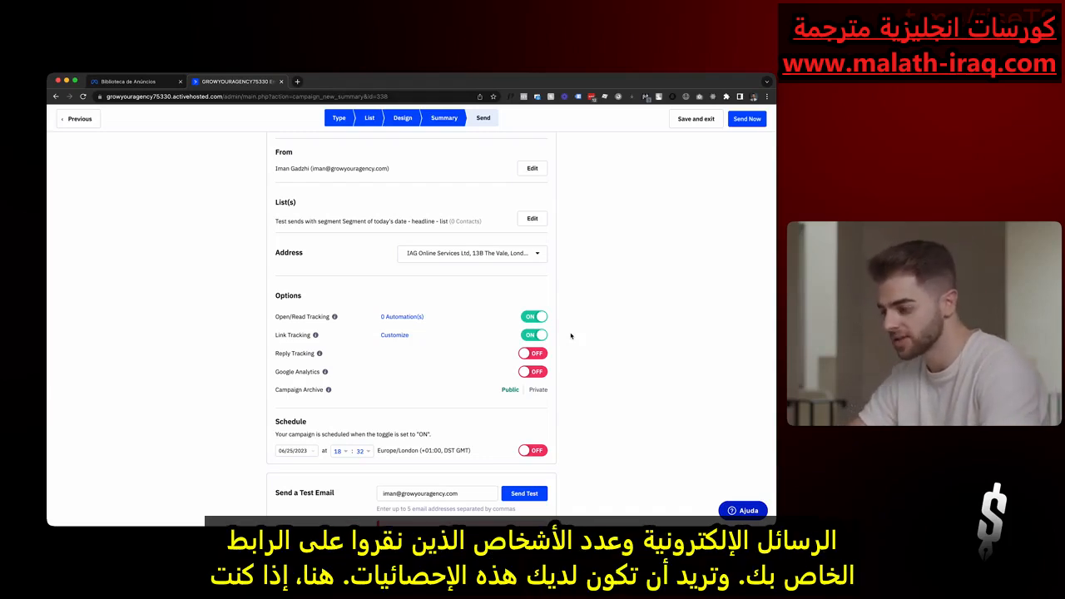
- Select the recipient e-mail address in the Send a Test Email section
scroll(570, 335, down, 4)
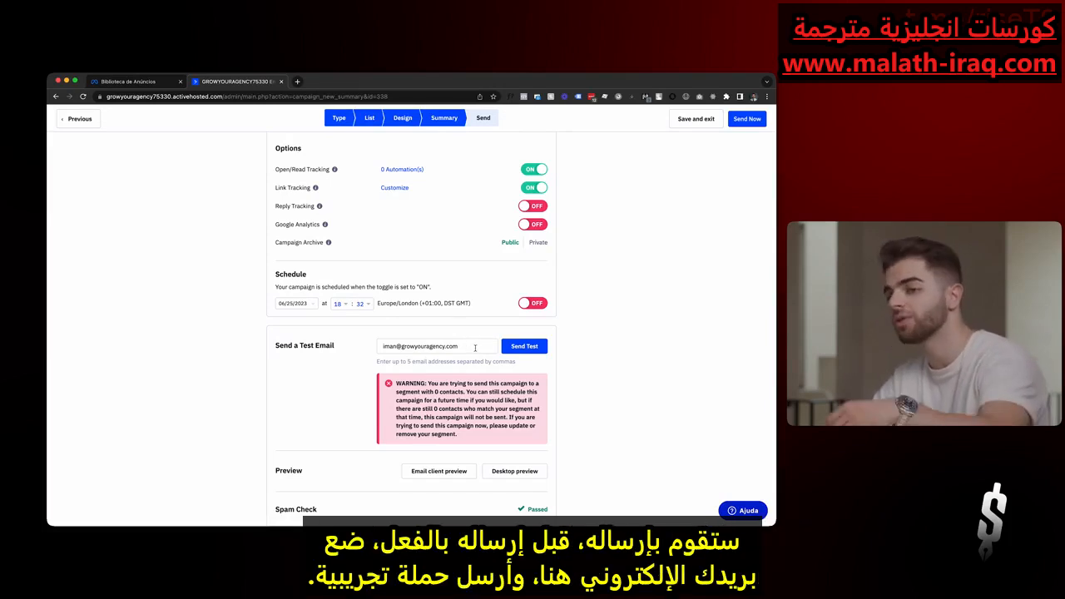
triple_click(475, 348)
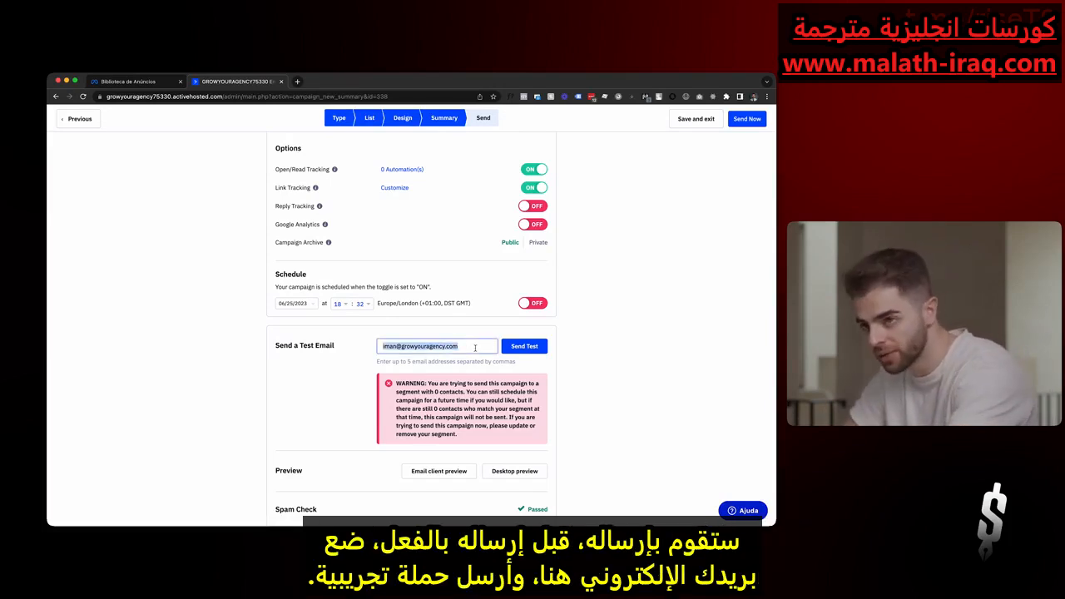
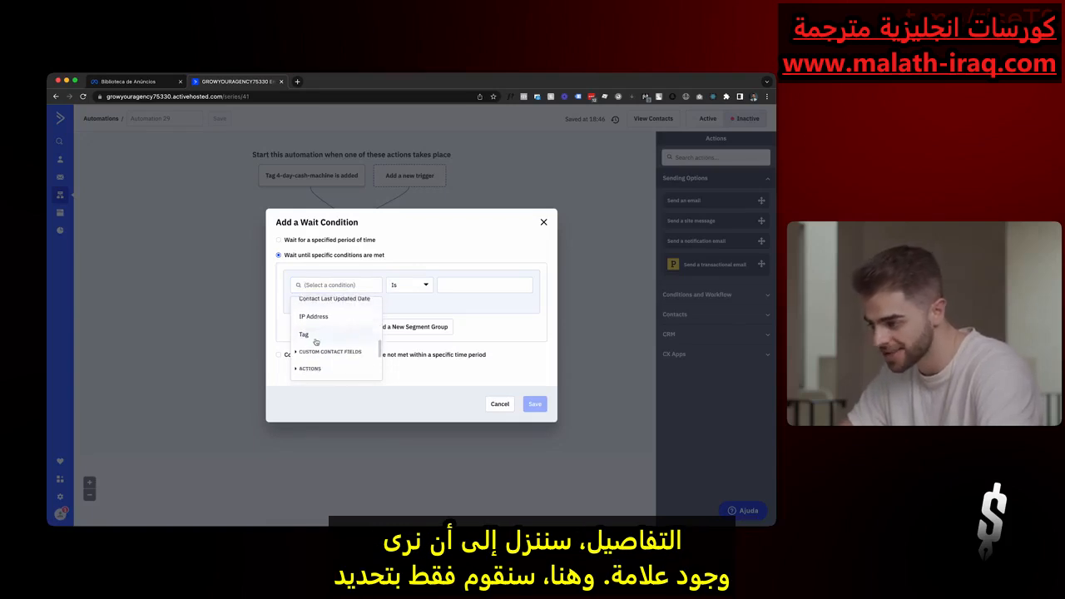
- Set the wait condition to wait until the tag AFNSU exists on the contact
click(304, 335)
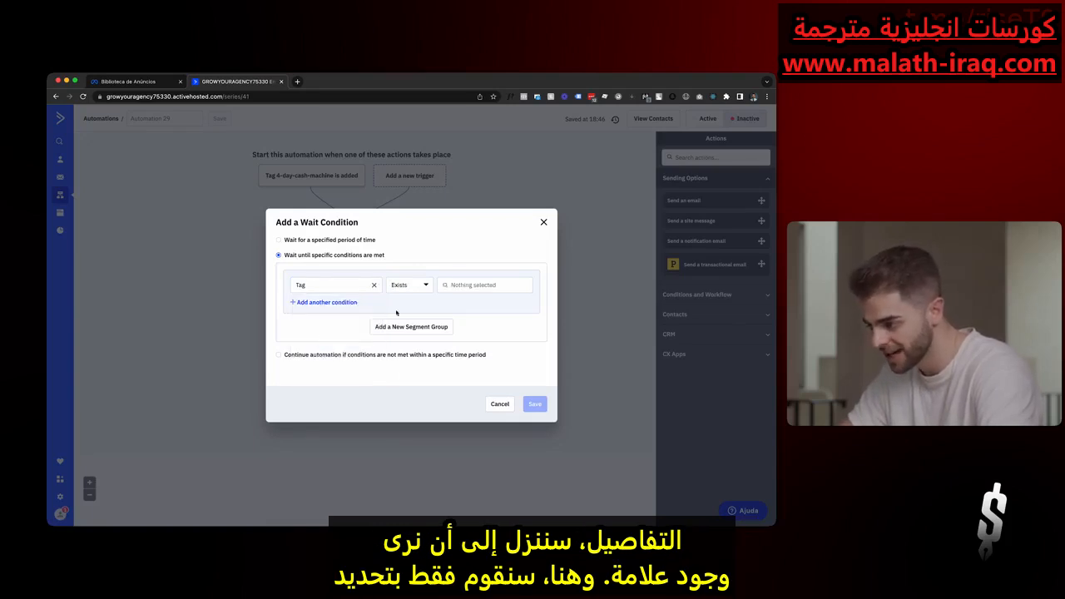
click(468, 286)
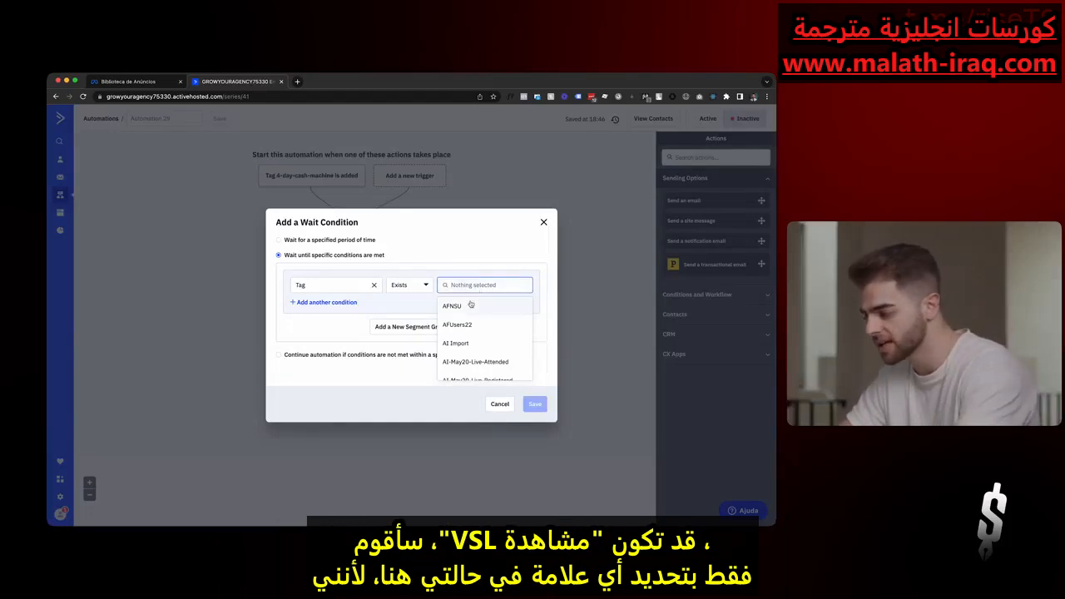
click(470, 305)
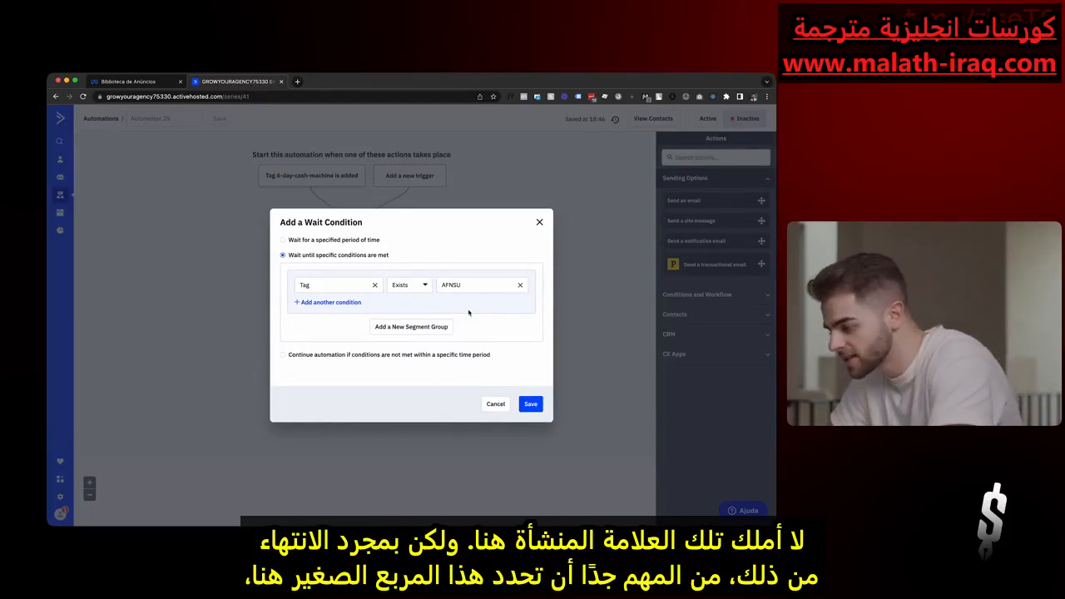
- Let the automation continue after 2 days if the wait conditions are not met, and save the wait step
click(283, 356)
click(282, 343)
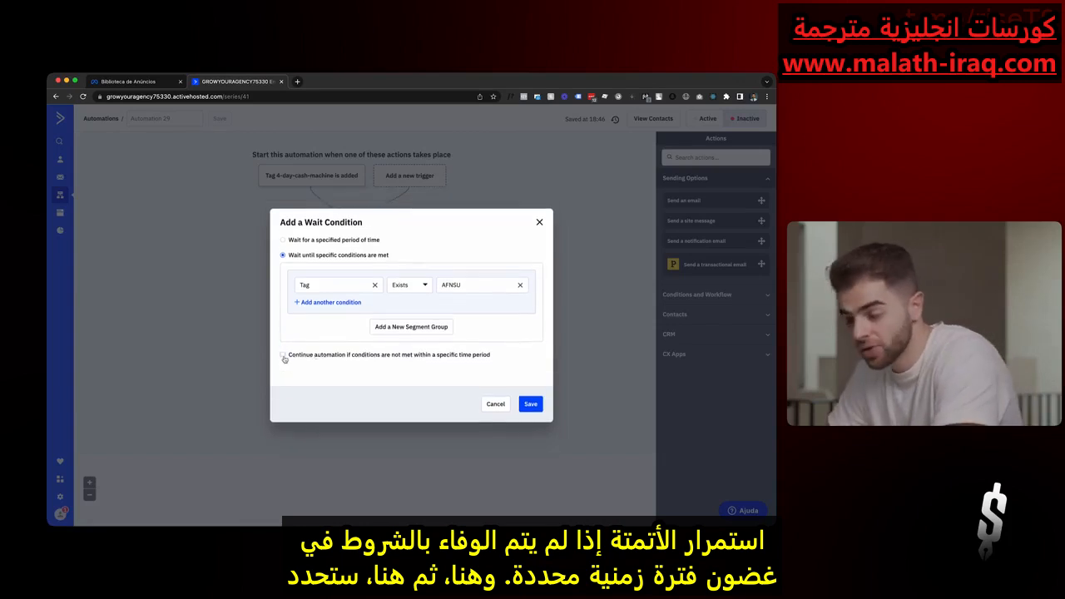
click(283, 356)
click(340, 363)
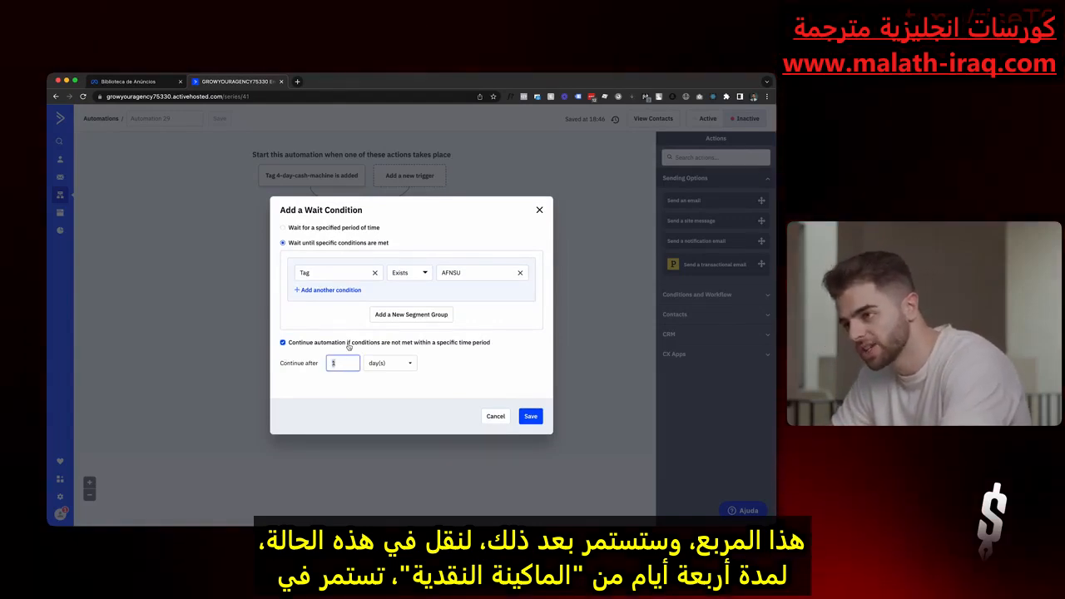
text(2)
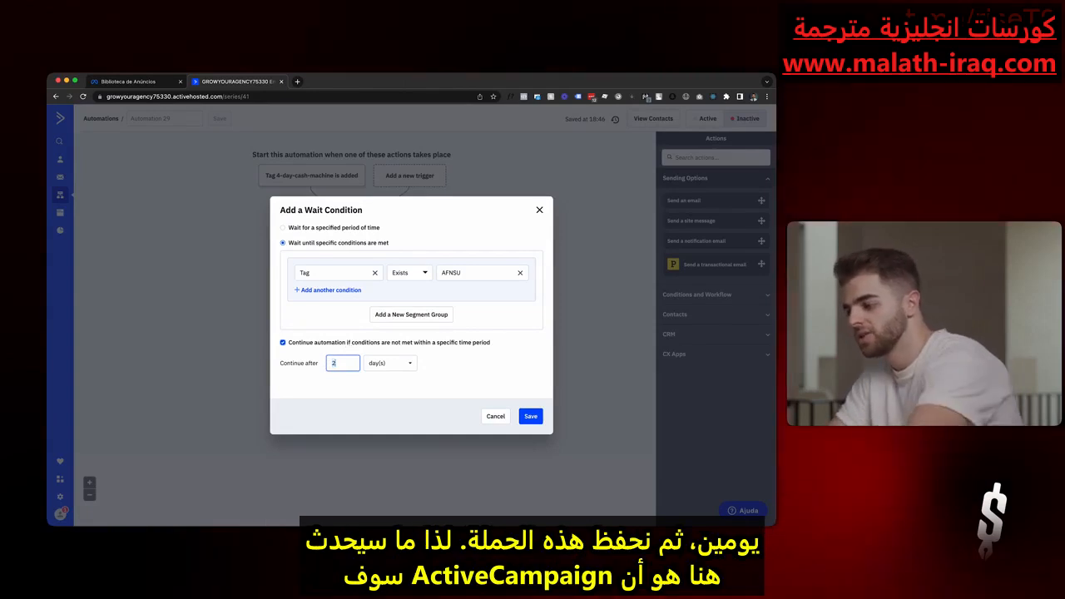
click(532, 417)
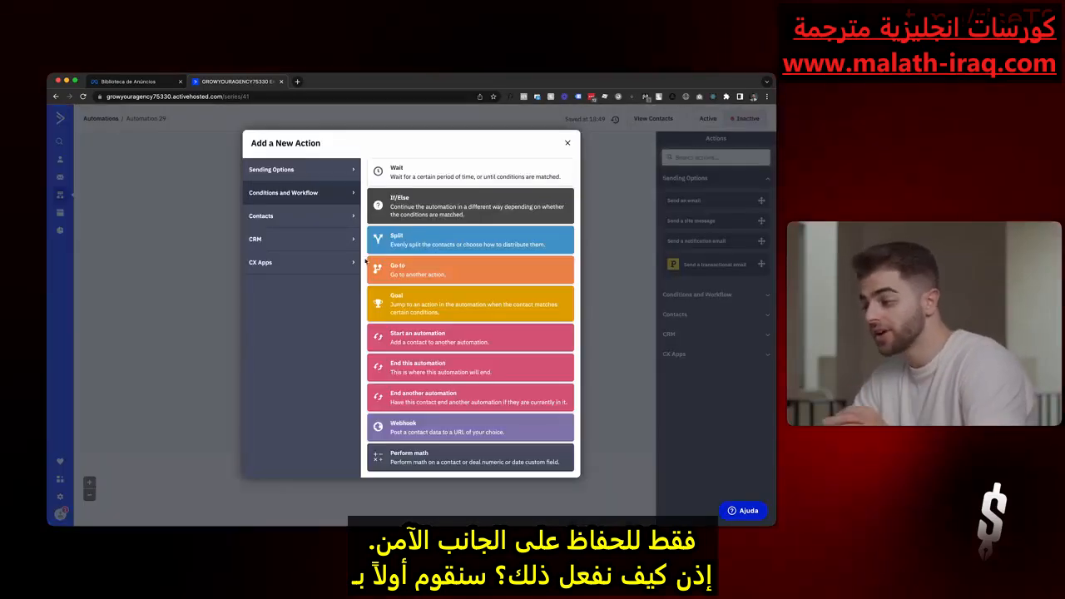
- Add an If/Else action after the conditional wait that checks whether the tag AFNSU exists, and save it
click(420, 208)
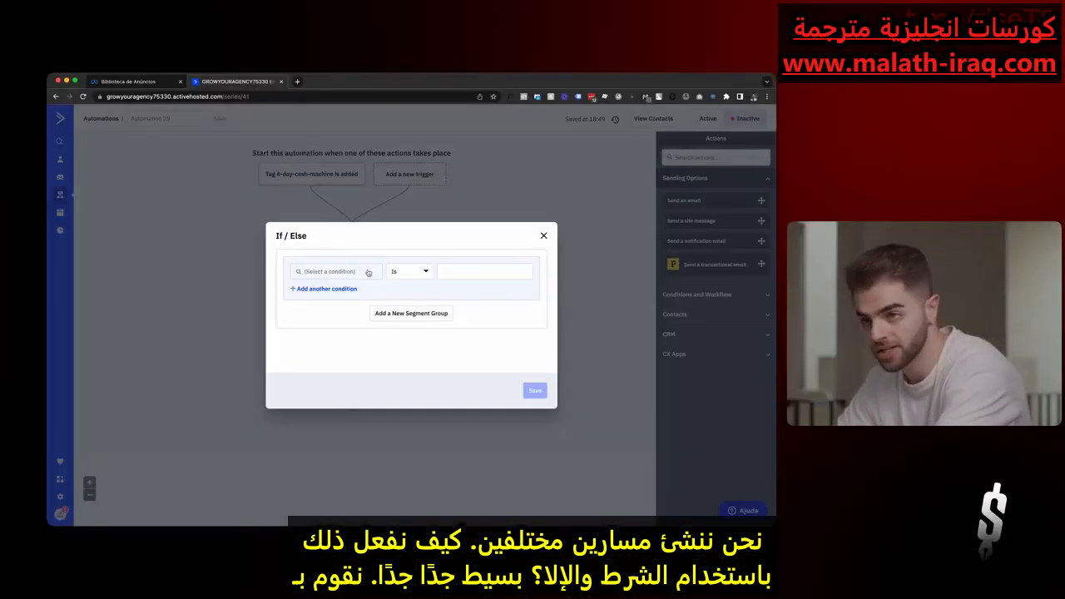
click(367, 272)
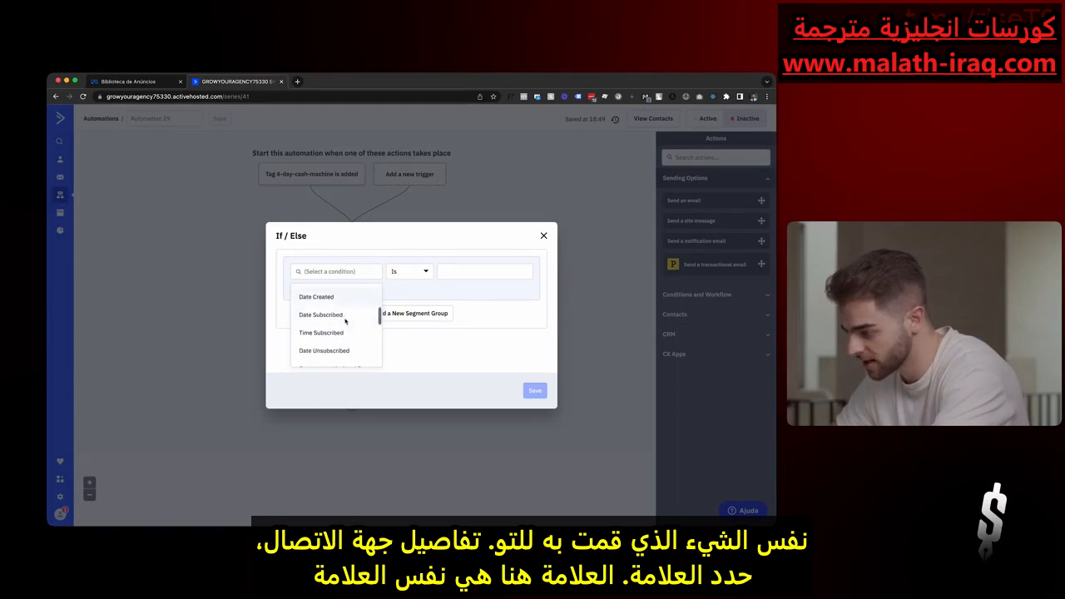
scroll(345, 321, down, 1)
click(304, 339)
click(490, 273)
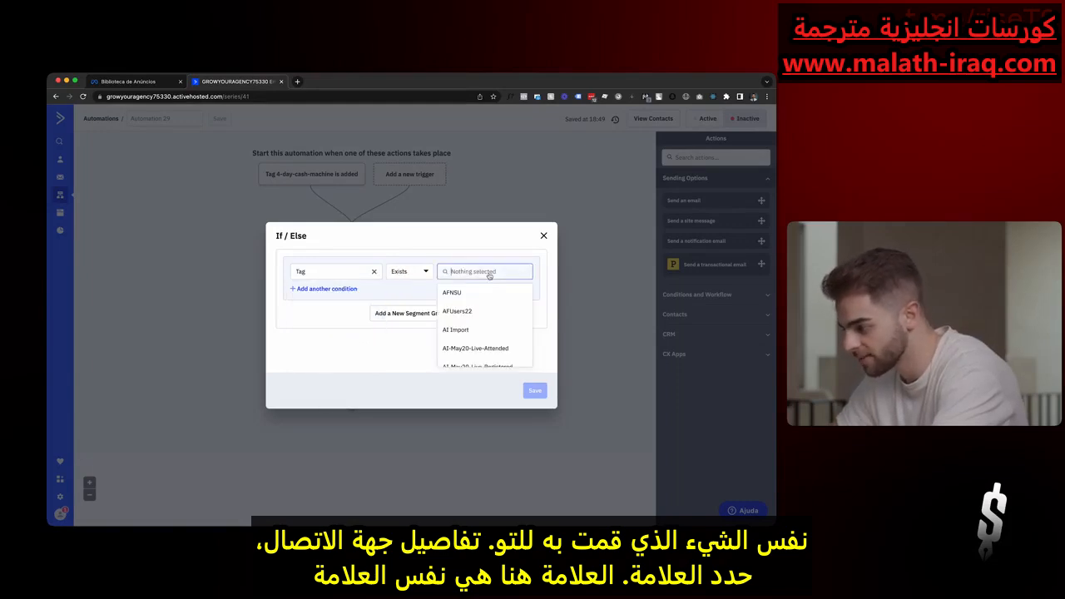
click(470, 292)
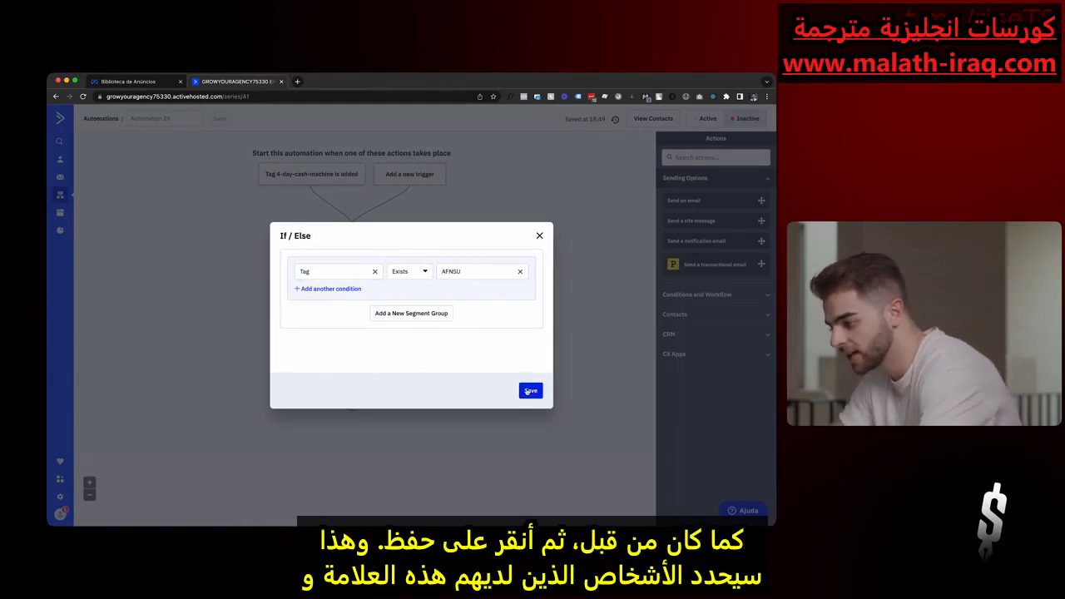
click(529, 391)
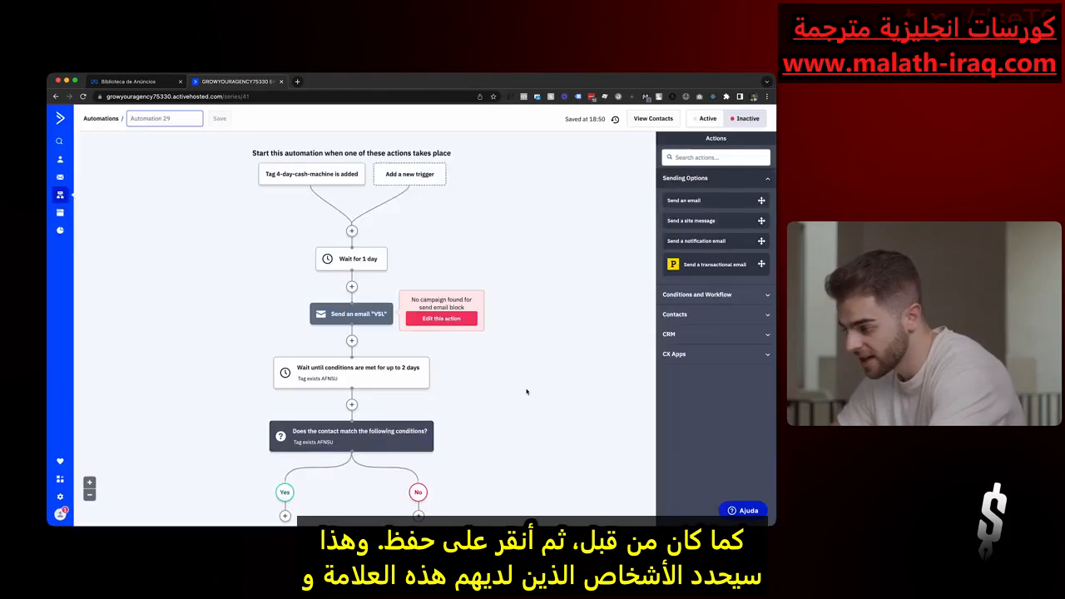
- End this automation on the No branch of the If/Else condition
scroll(527, 391, down, 1)
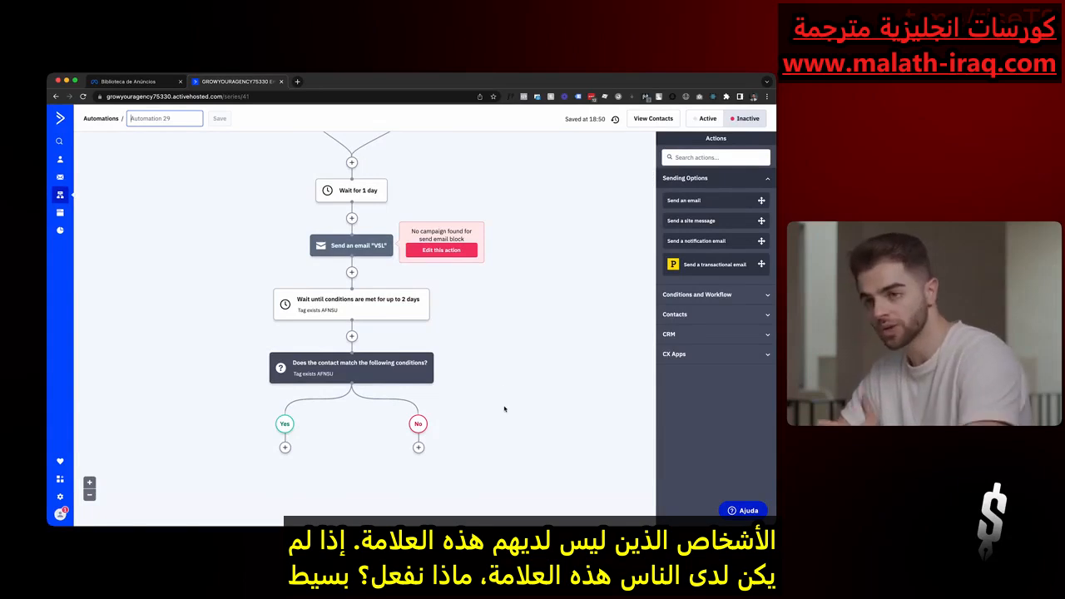
click(417, 448)
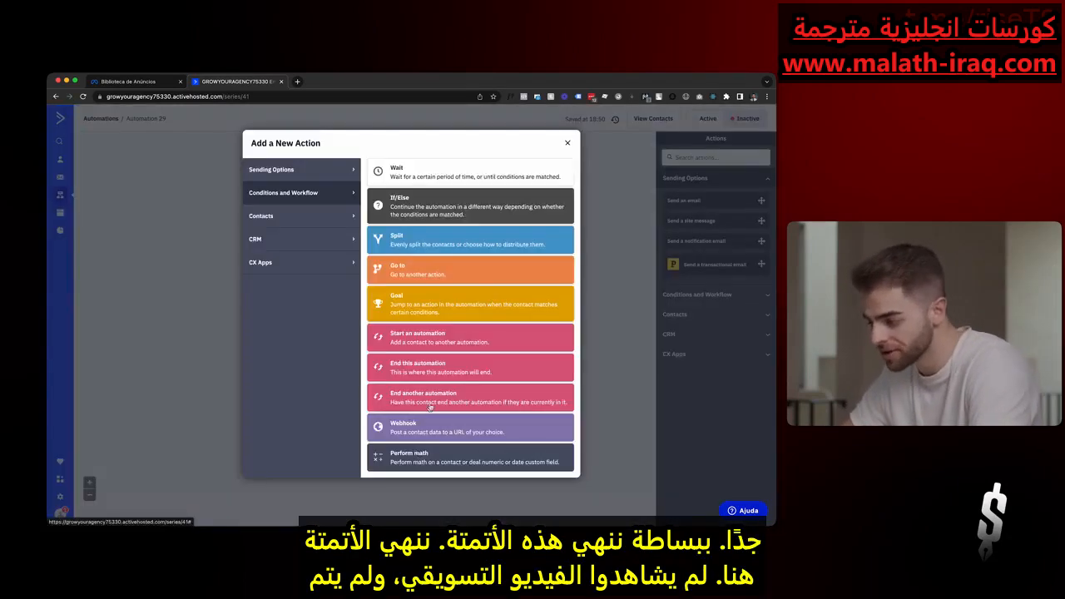
click(445, 373)
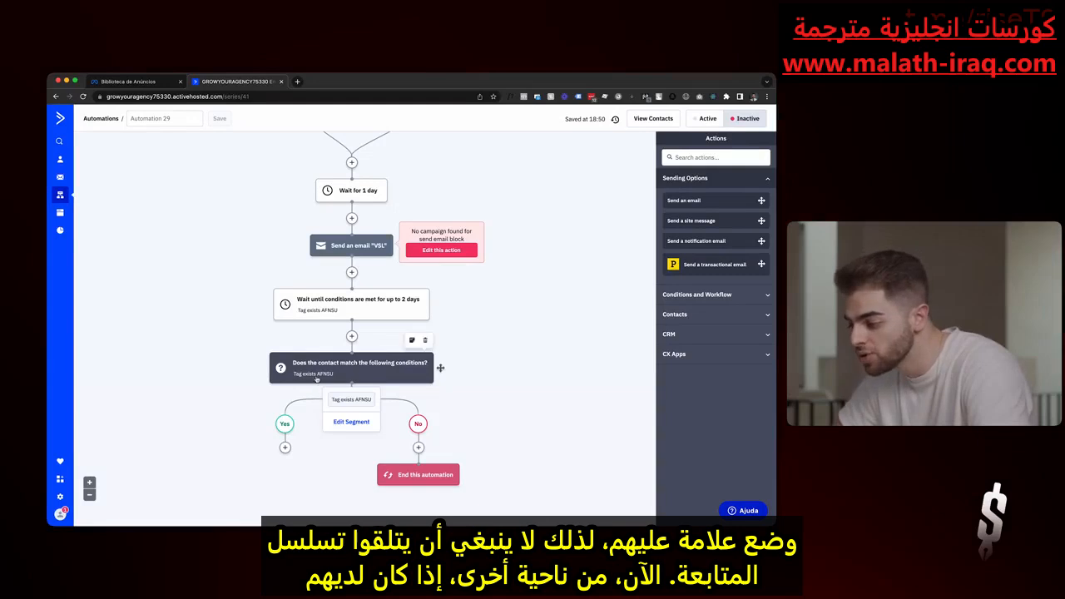
- Add a wait of 1 day on the Yes branch of the If/Else condition
click(285, 447)
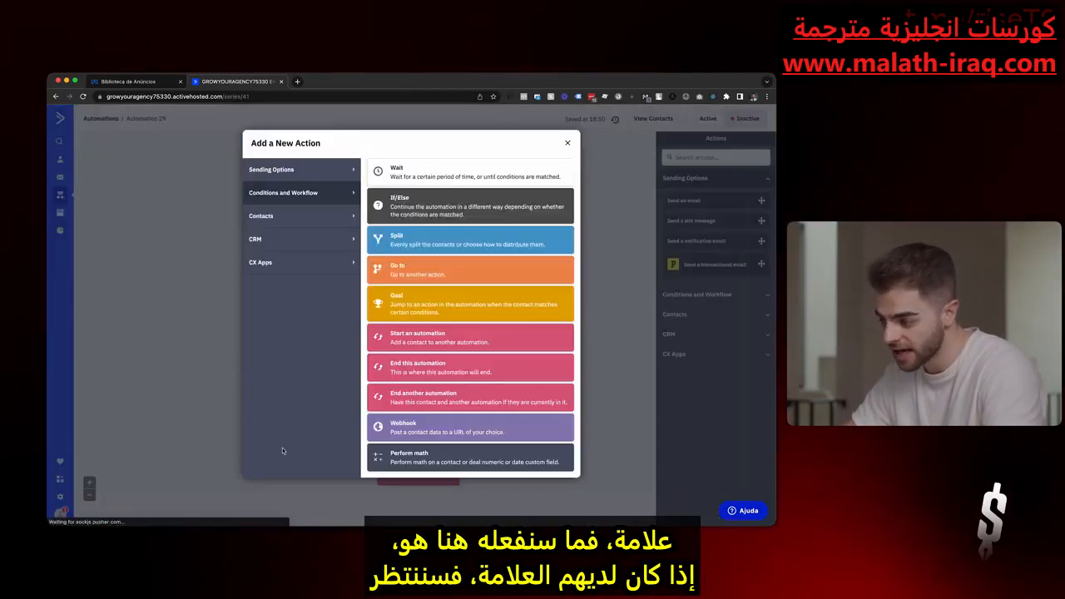
click(435, 176)
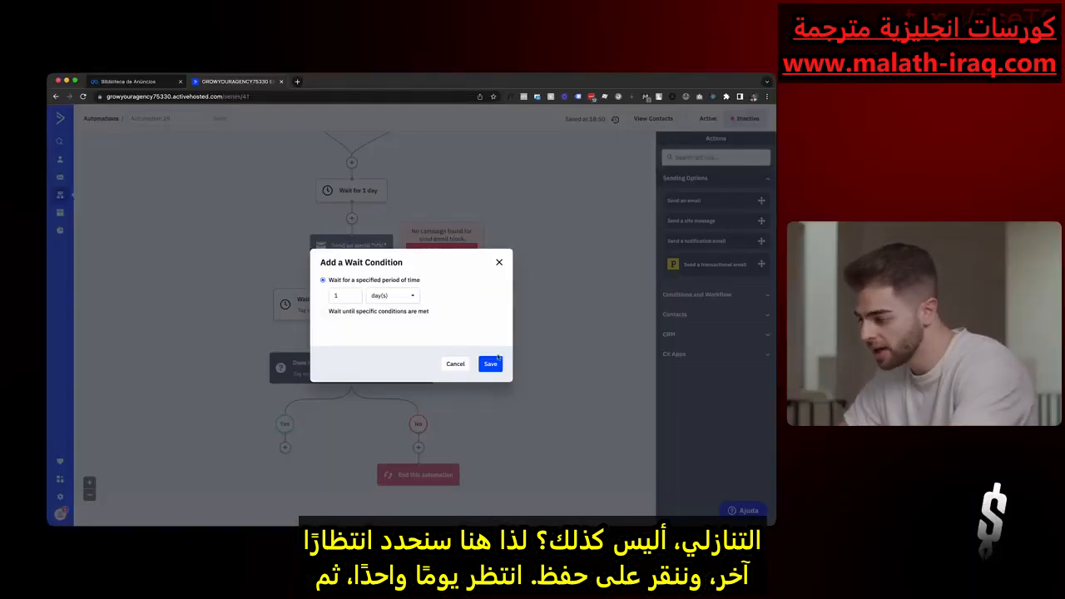
click(498, 358)
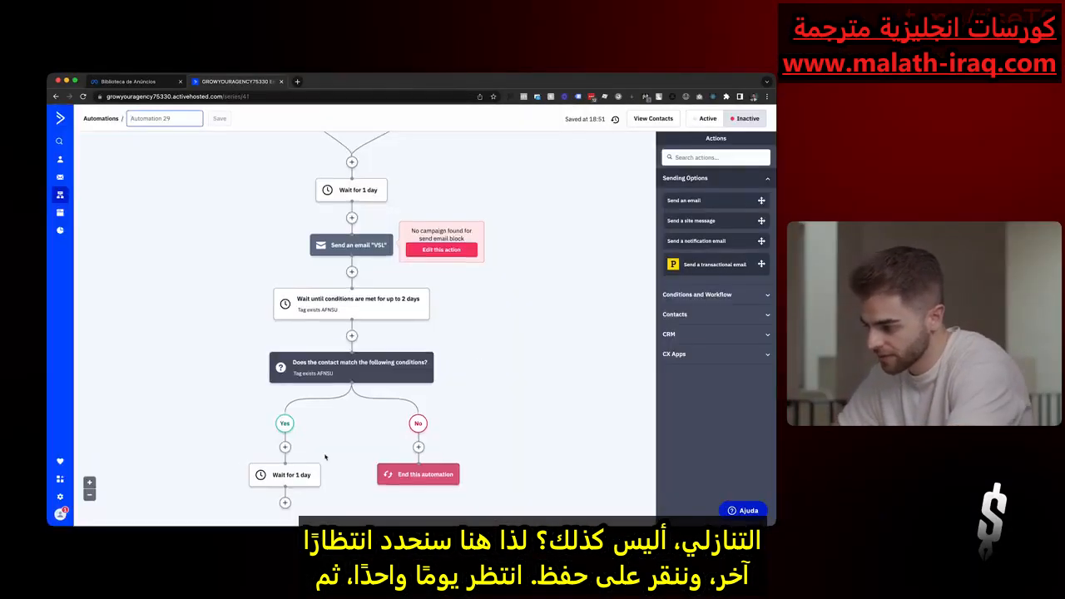
- Add a send-email action after the Yes branch's wait, name the new email "Countdown #1", and save it to design later
click(285, 447)
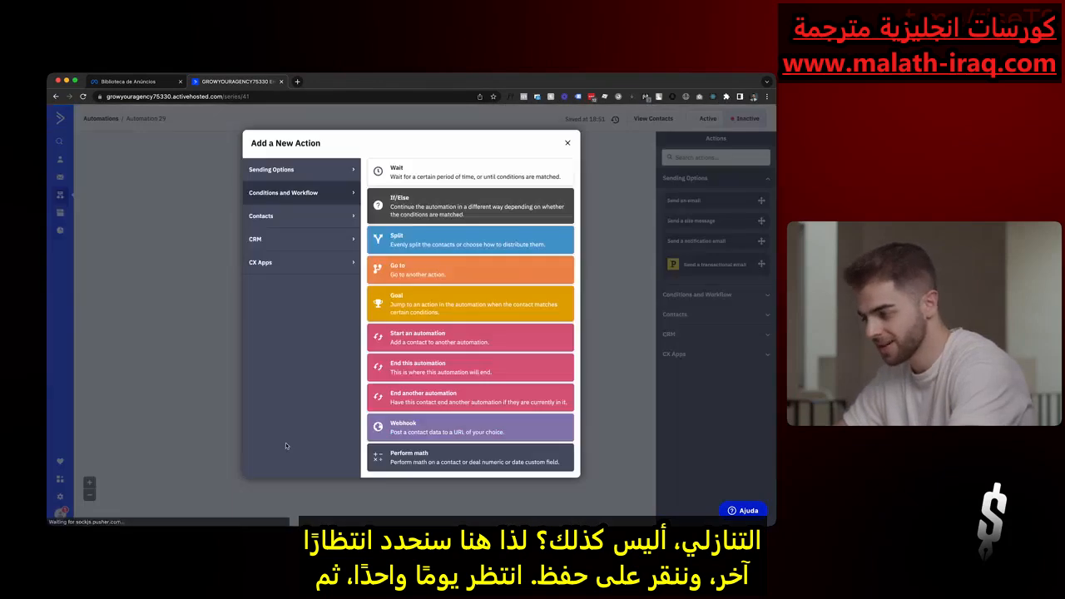
click(319, 177)
click(432, 172)
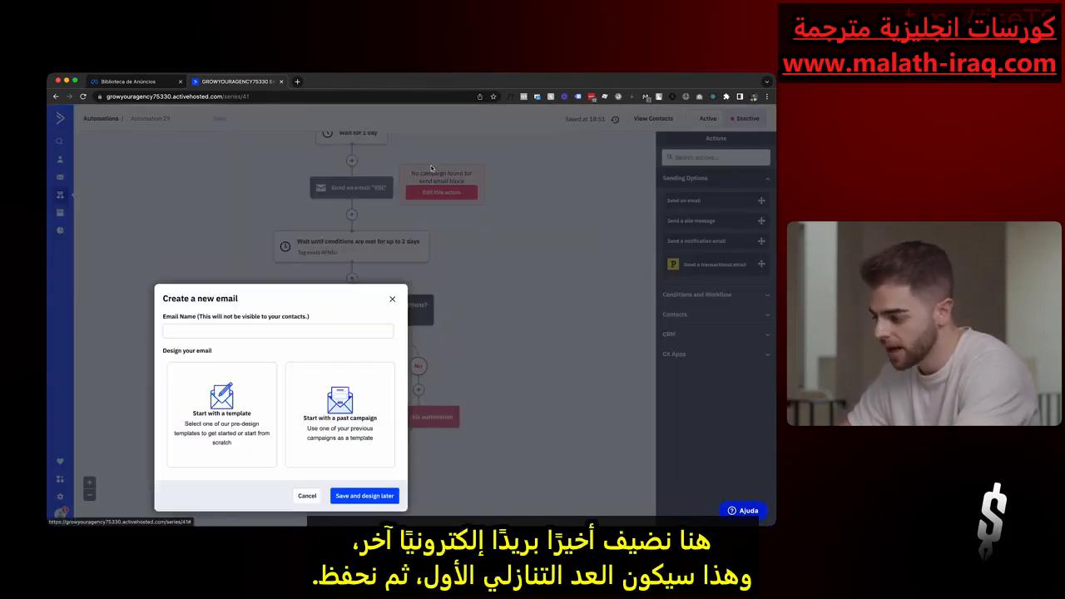
click(263, 328)
text(Countdown #1)
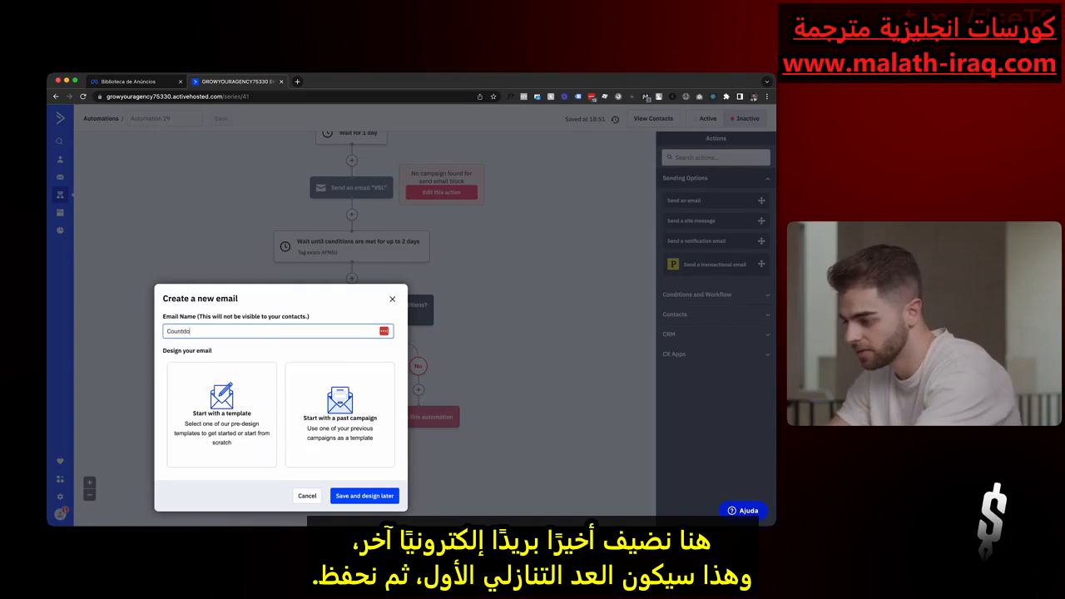
click(353, 495)
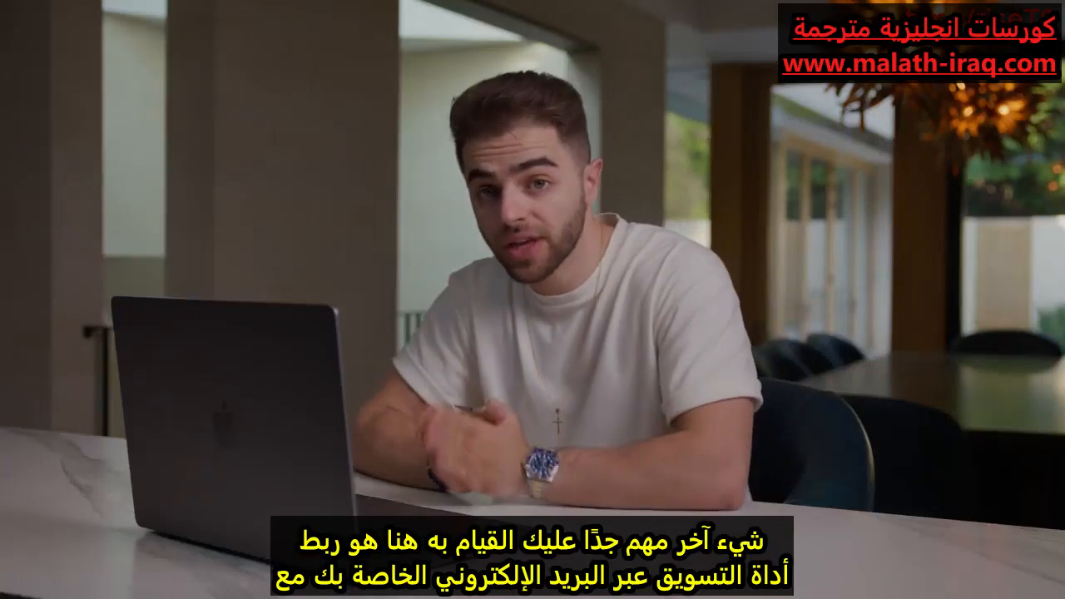